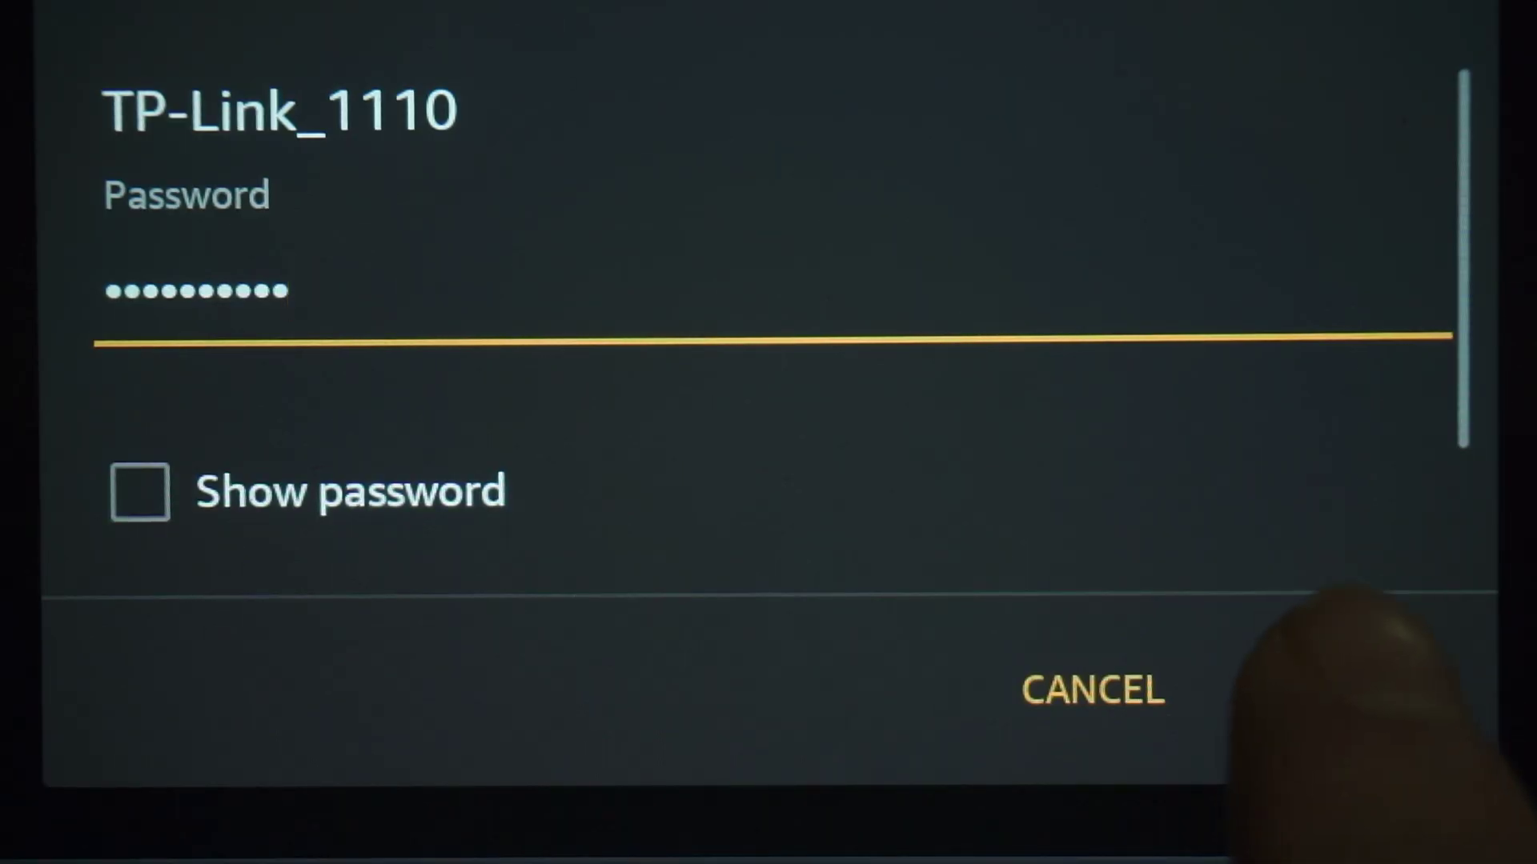
- Join the phone to the TP-Link_1110 Wi-Fi network from the password dialog
left_click(1361, 688)
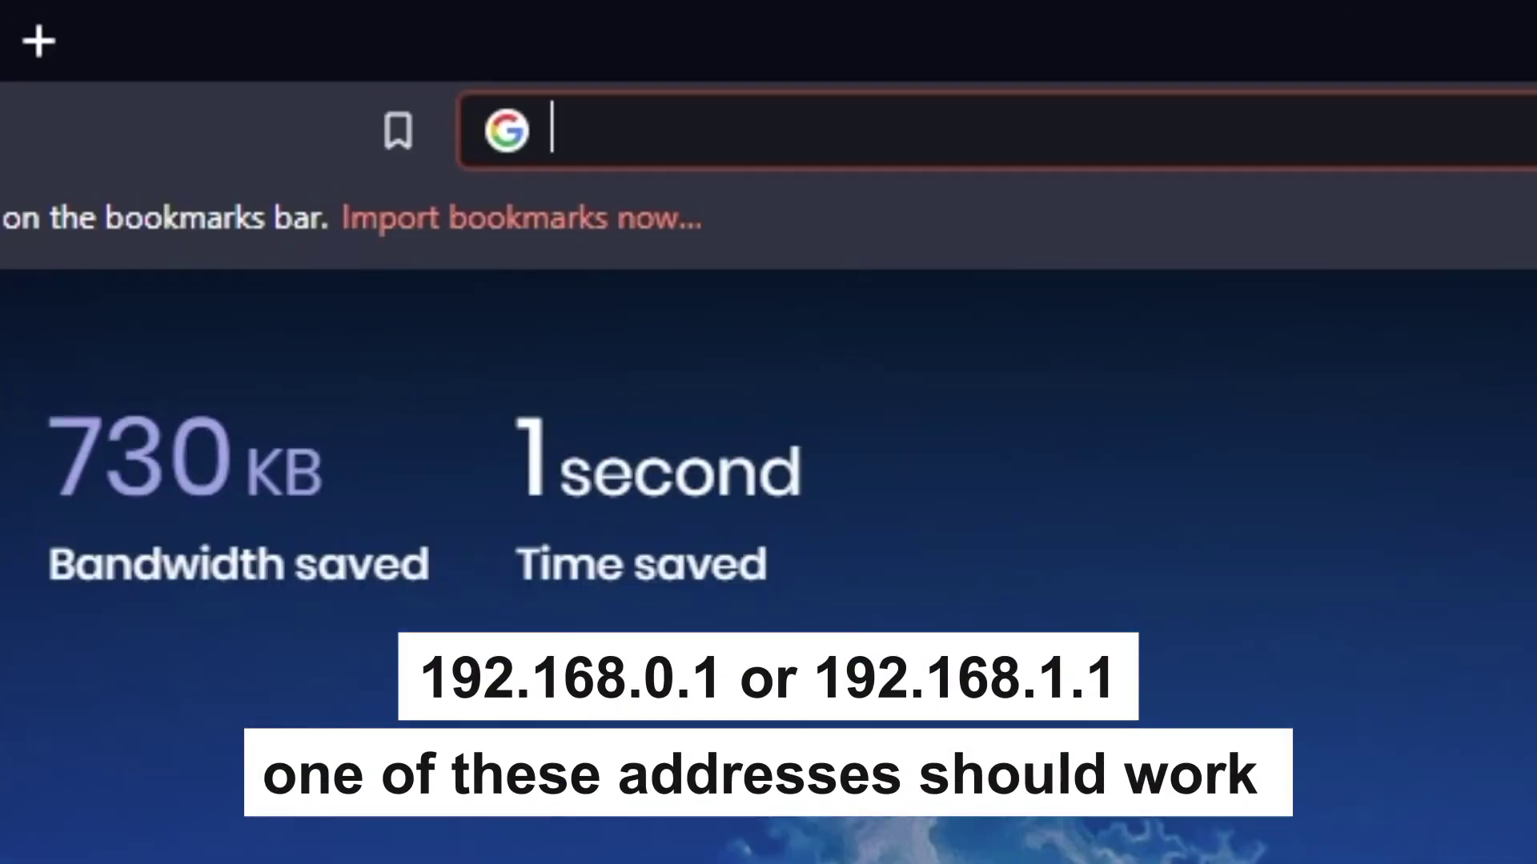
- Load the router address in Brave, trying 192.168.1.1 first and then 192.168.0.1
type("192.168")
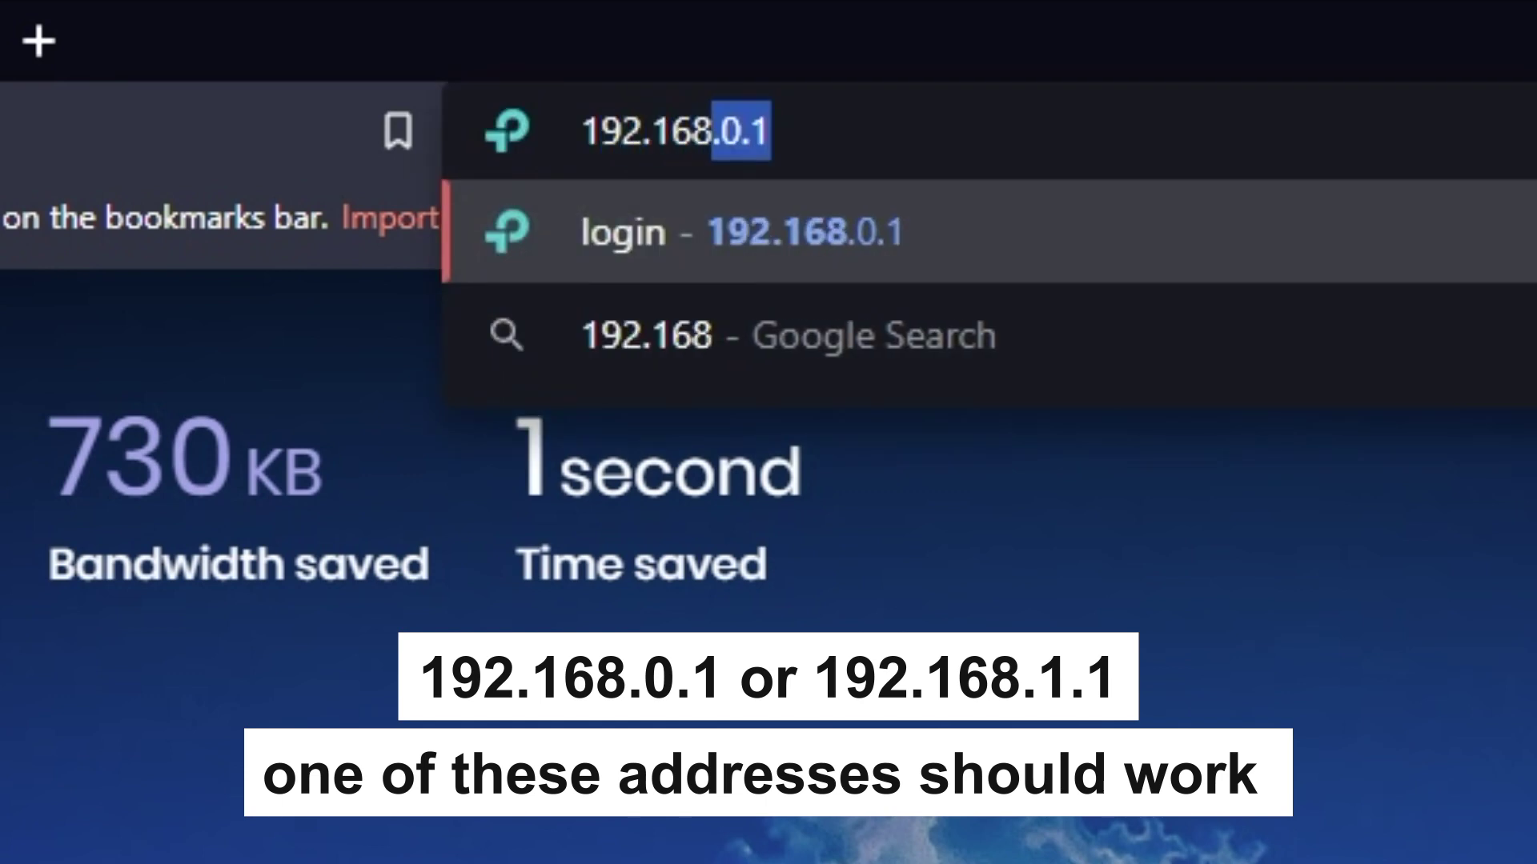
type(".1.1")
key("Return")
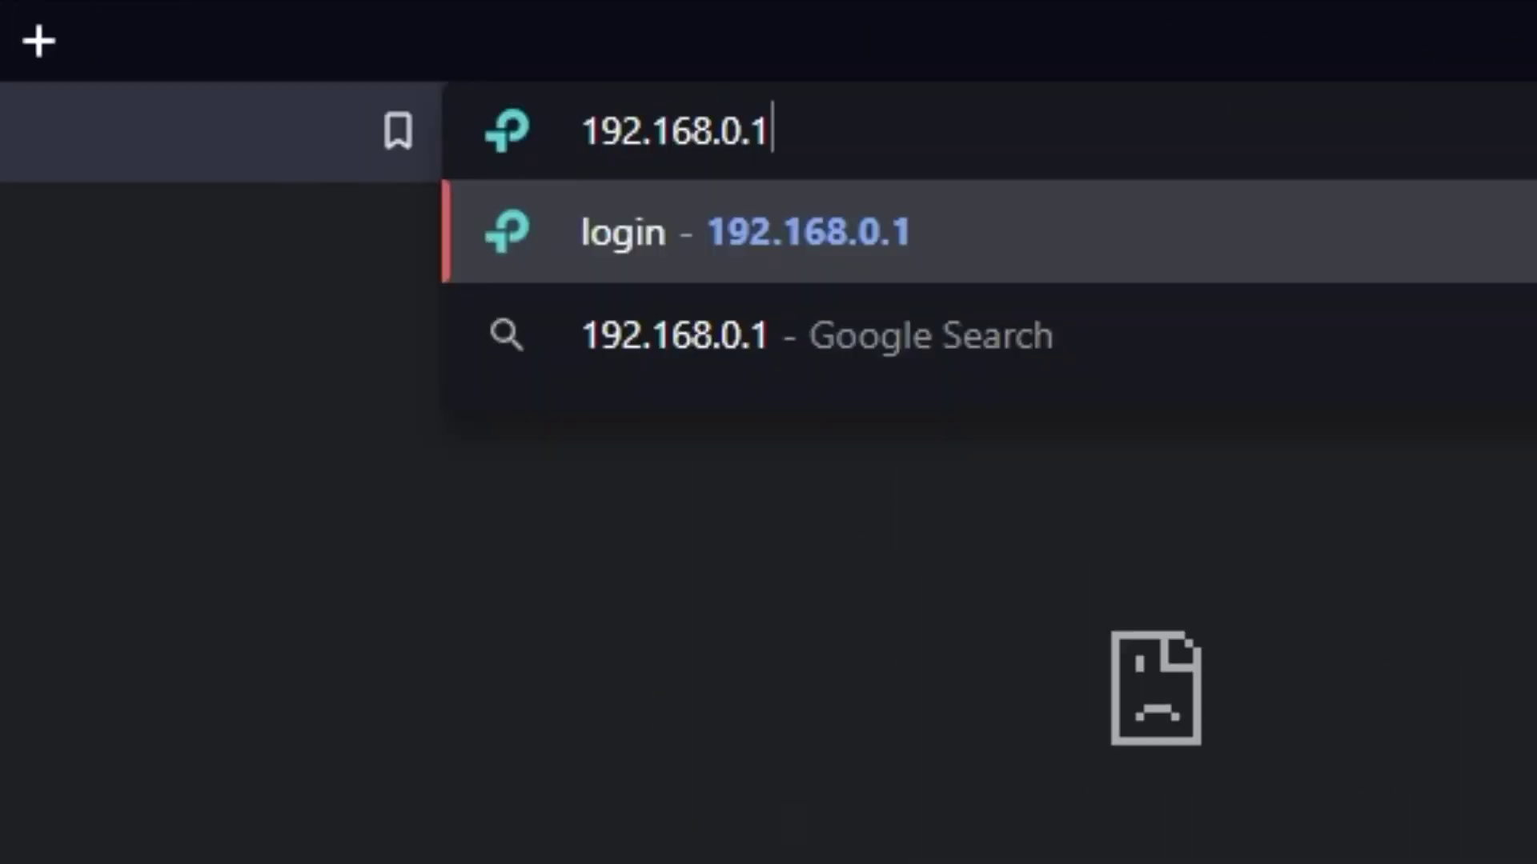
key("Return")
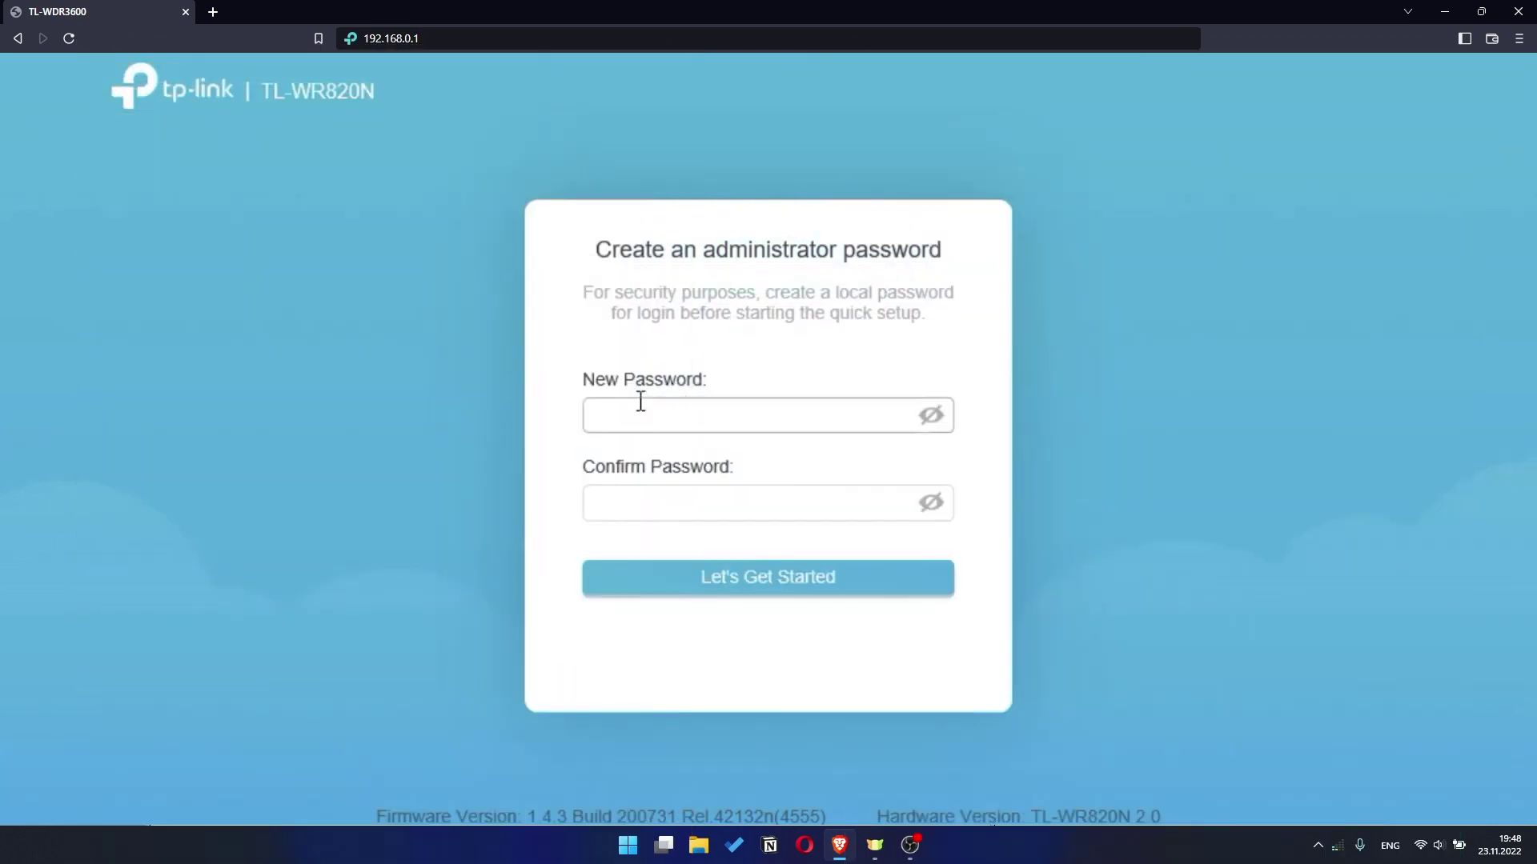
- Enter and confirm the new administrator password, then begin quick setup
left_click(640, 402)
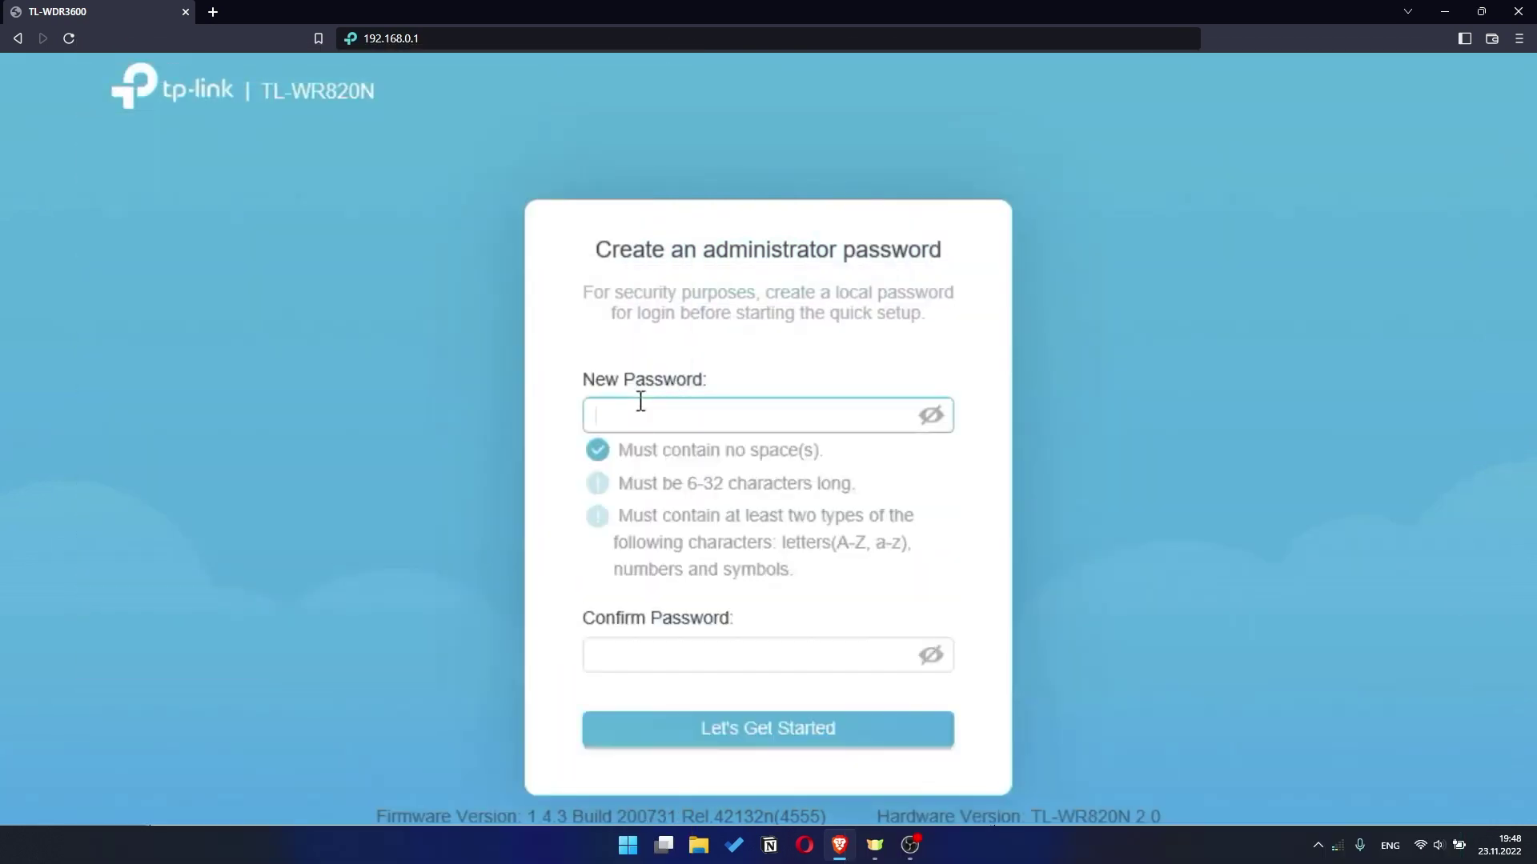
type("123456a")
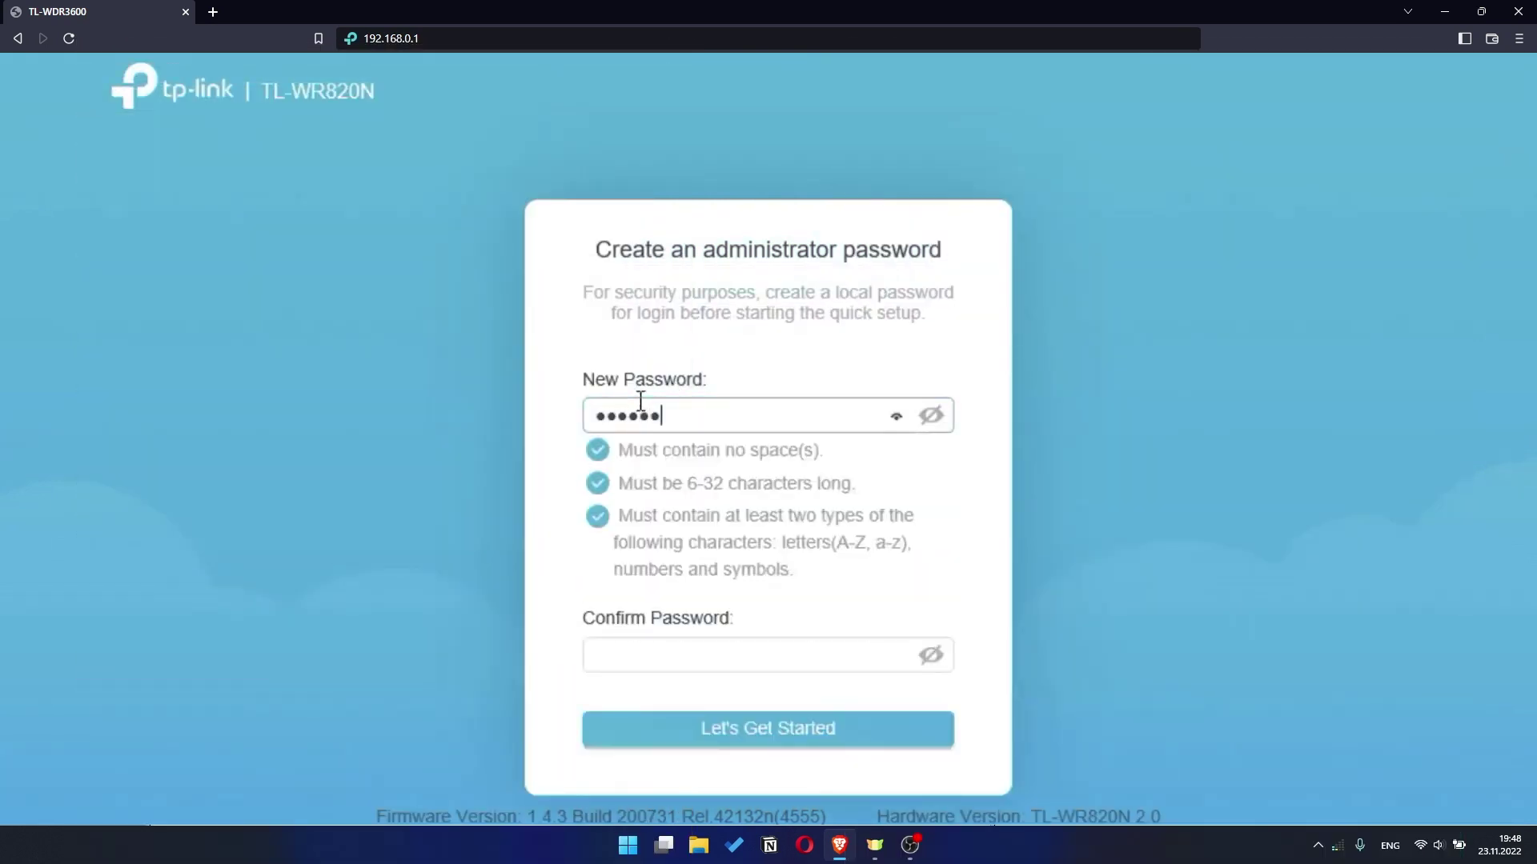
type("bc")
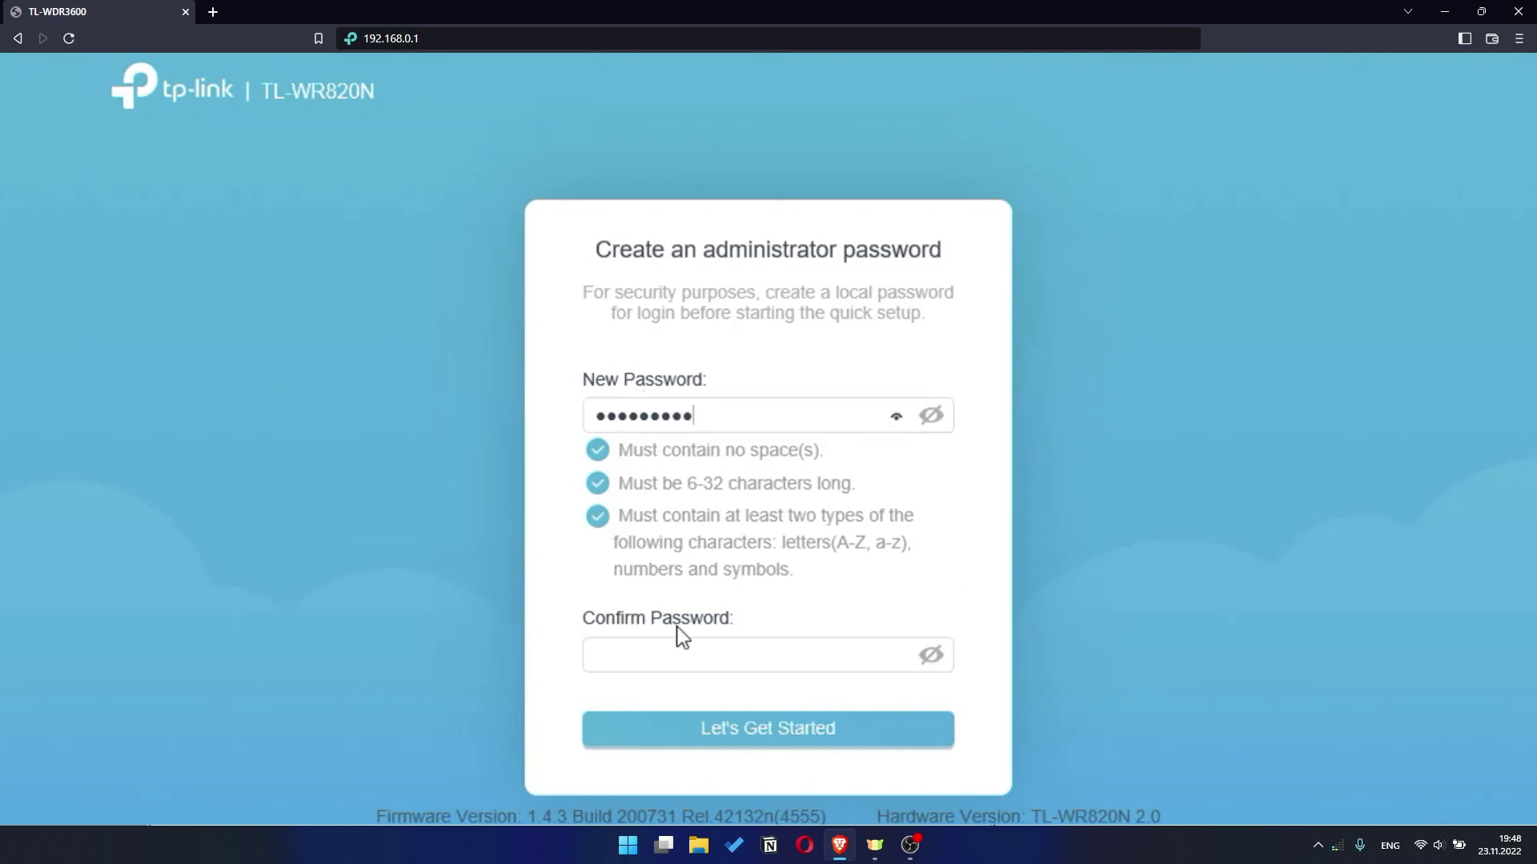
left_click(648, 657)
type("12345")
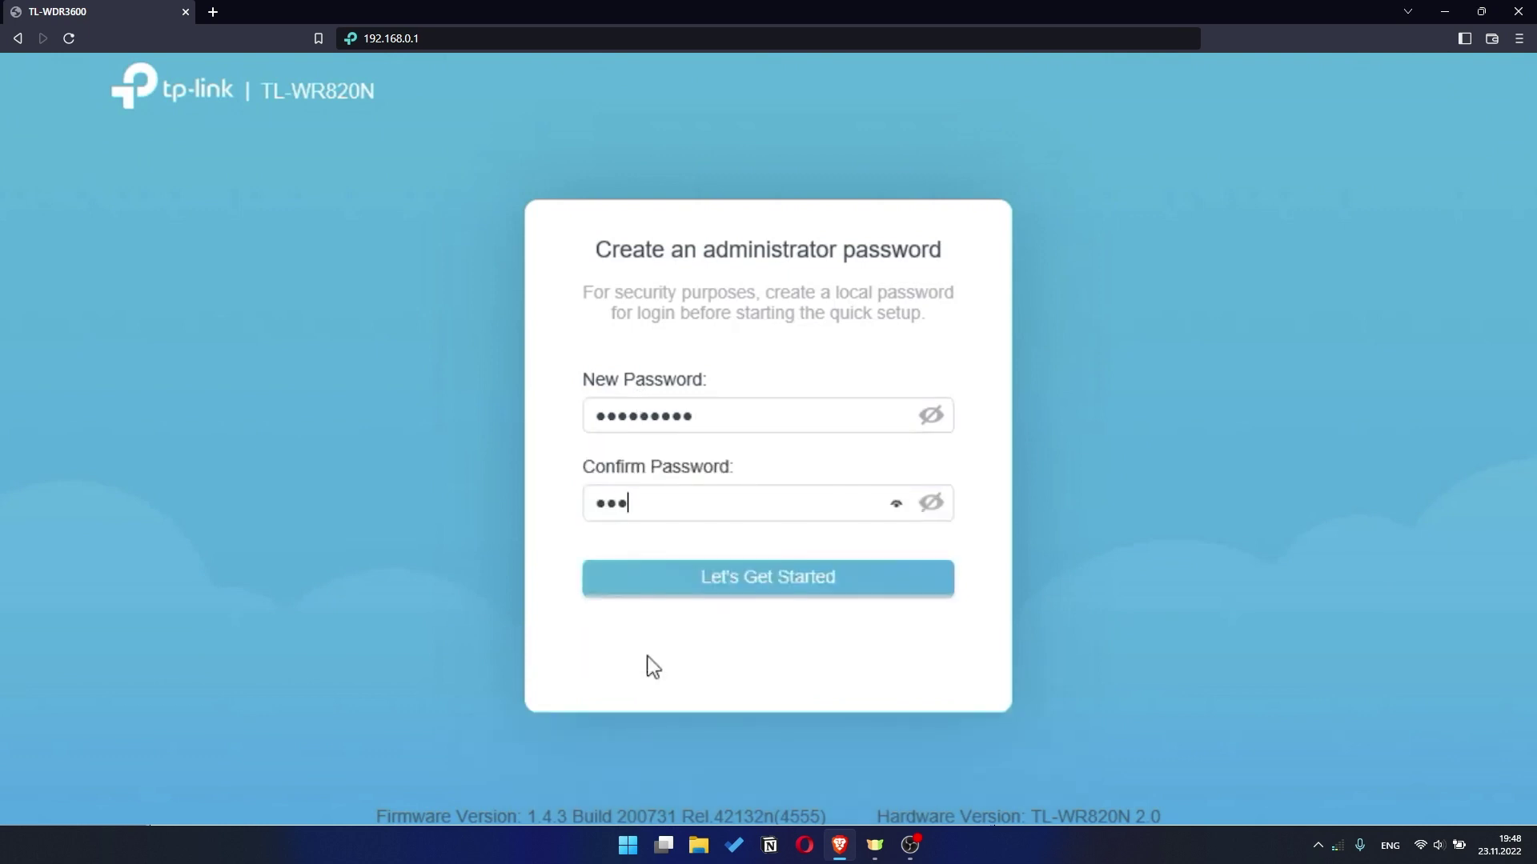
type("6abc")
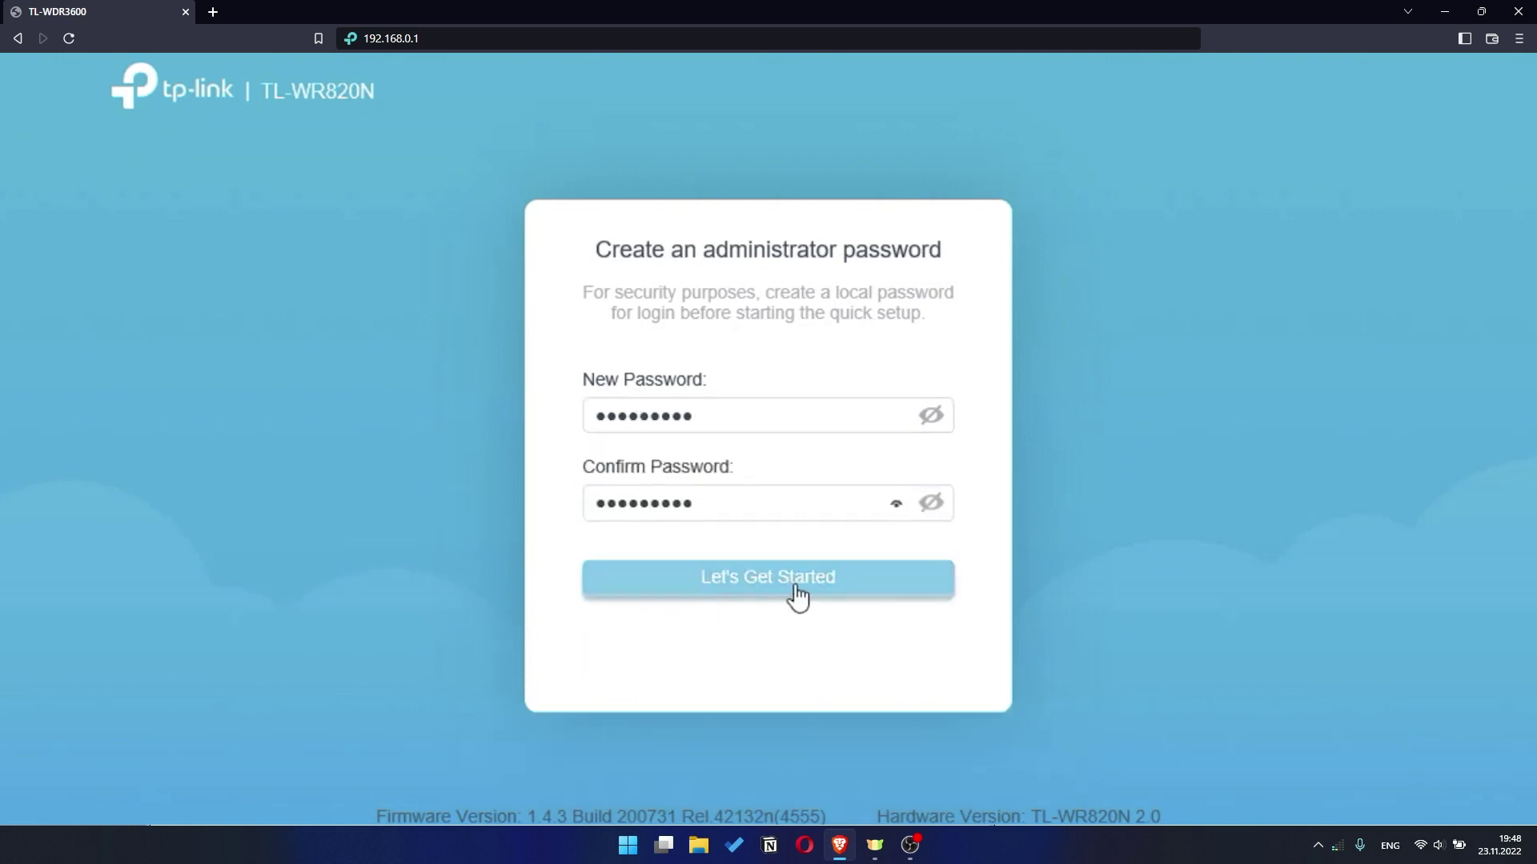
left_click(792, 584)
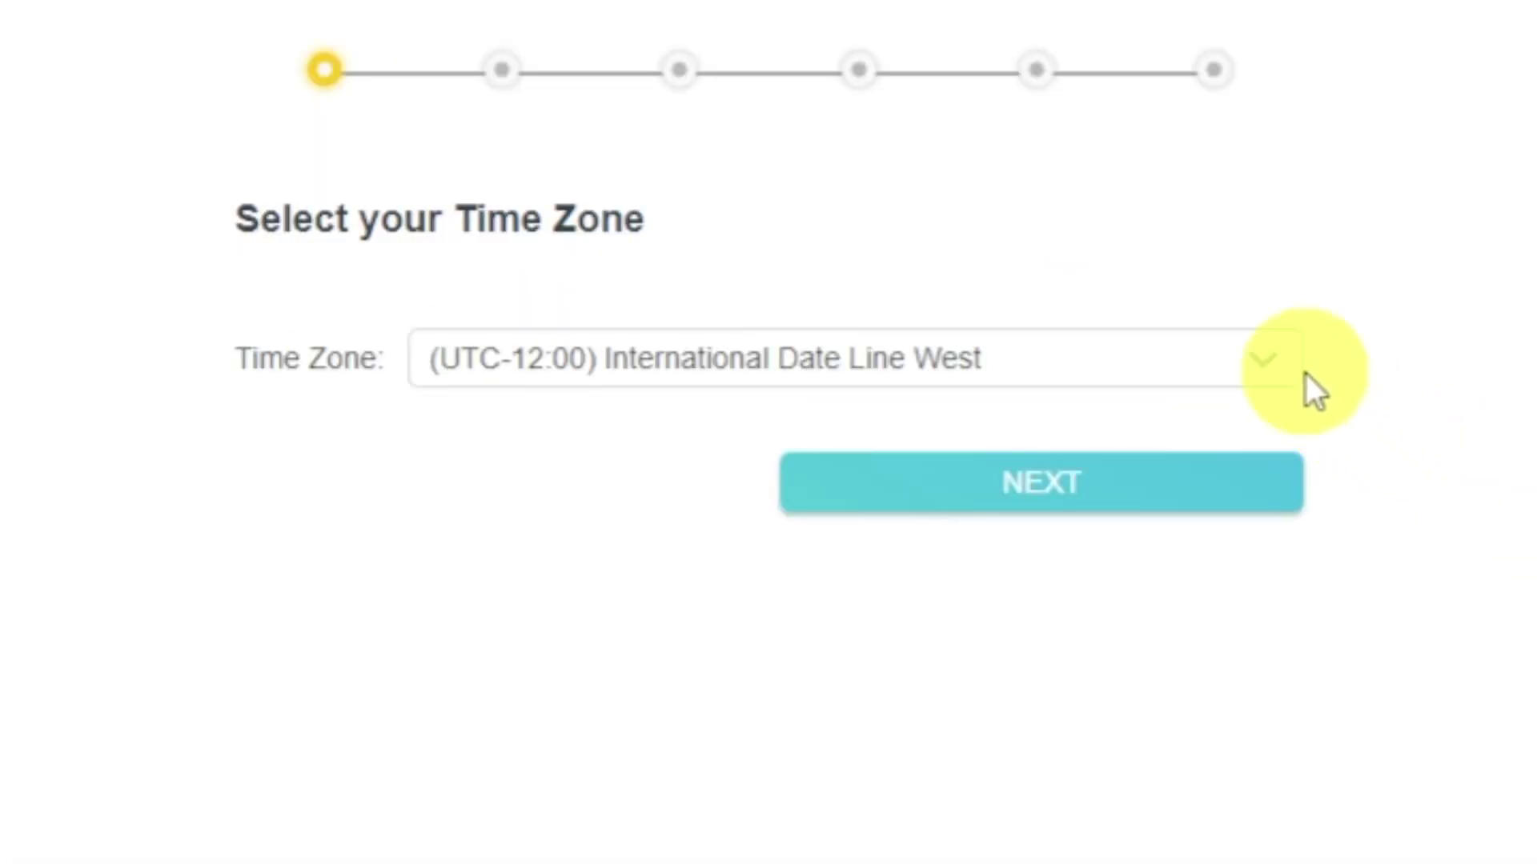
- Keep the default UTC-12:00 time zone and auto-detect Dynamic IP as the connection type
left_click(1296, 371)
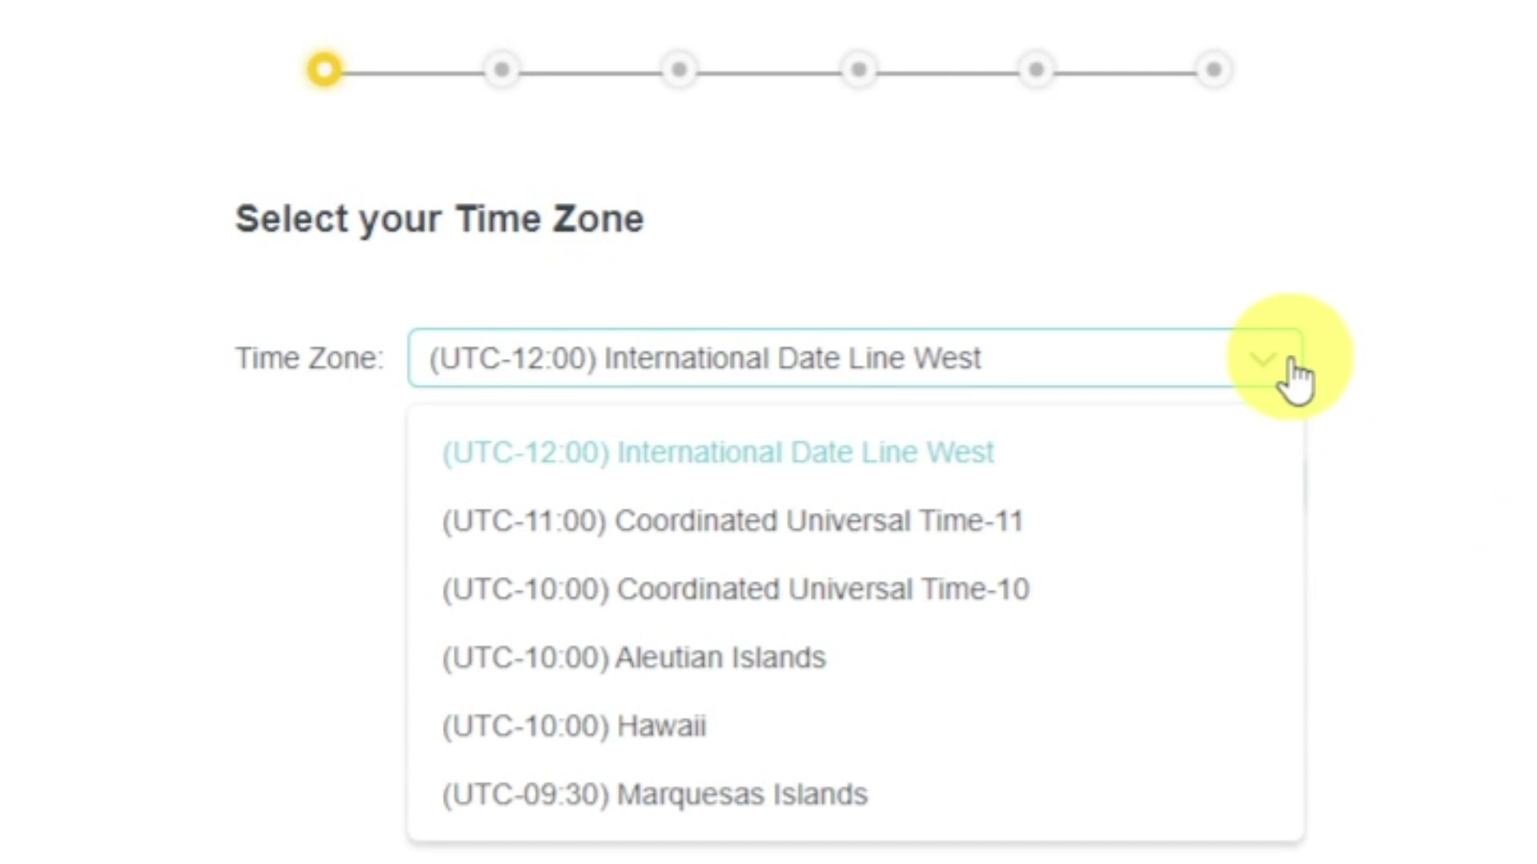
left_click(1297, 378)
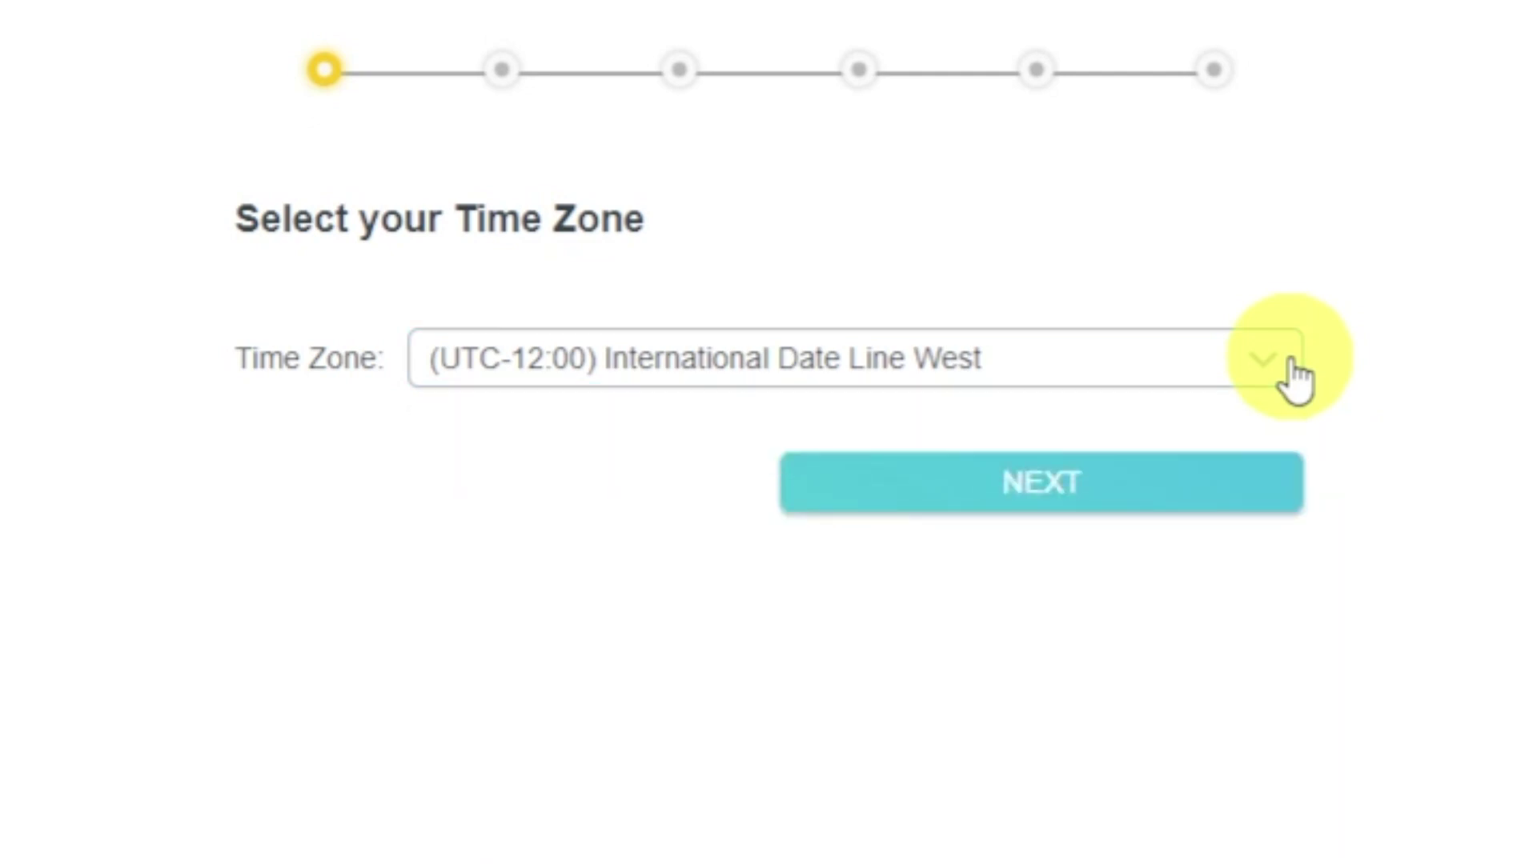
left_click(1245, 491)
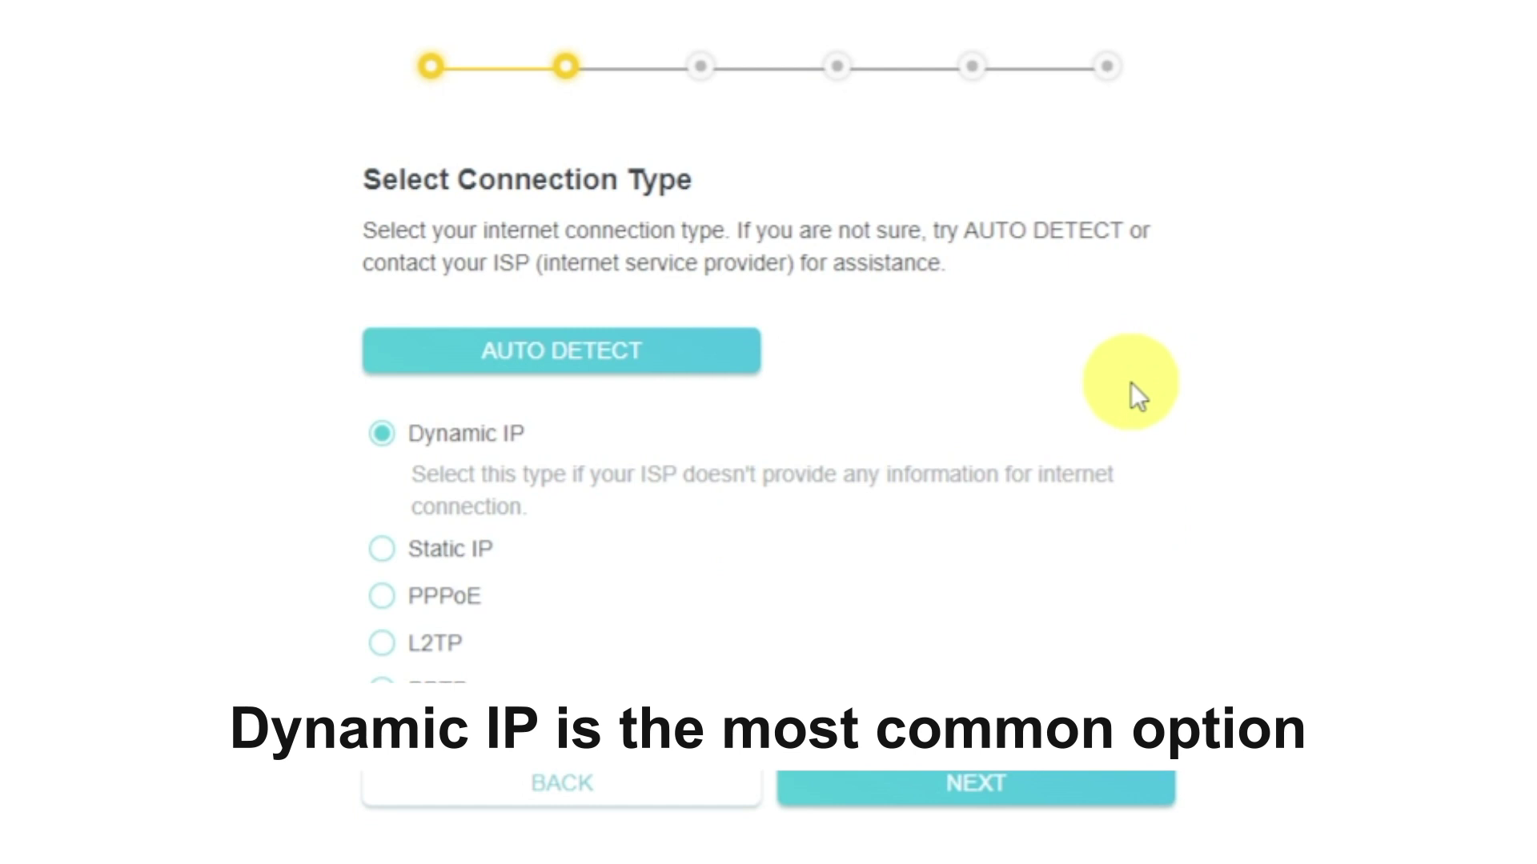
left_click(697, 347)
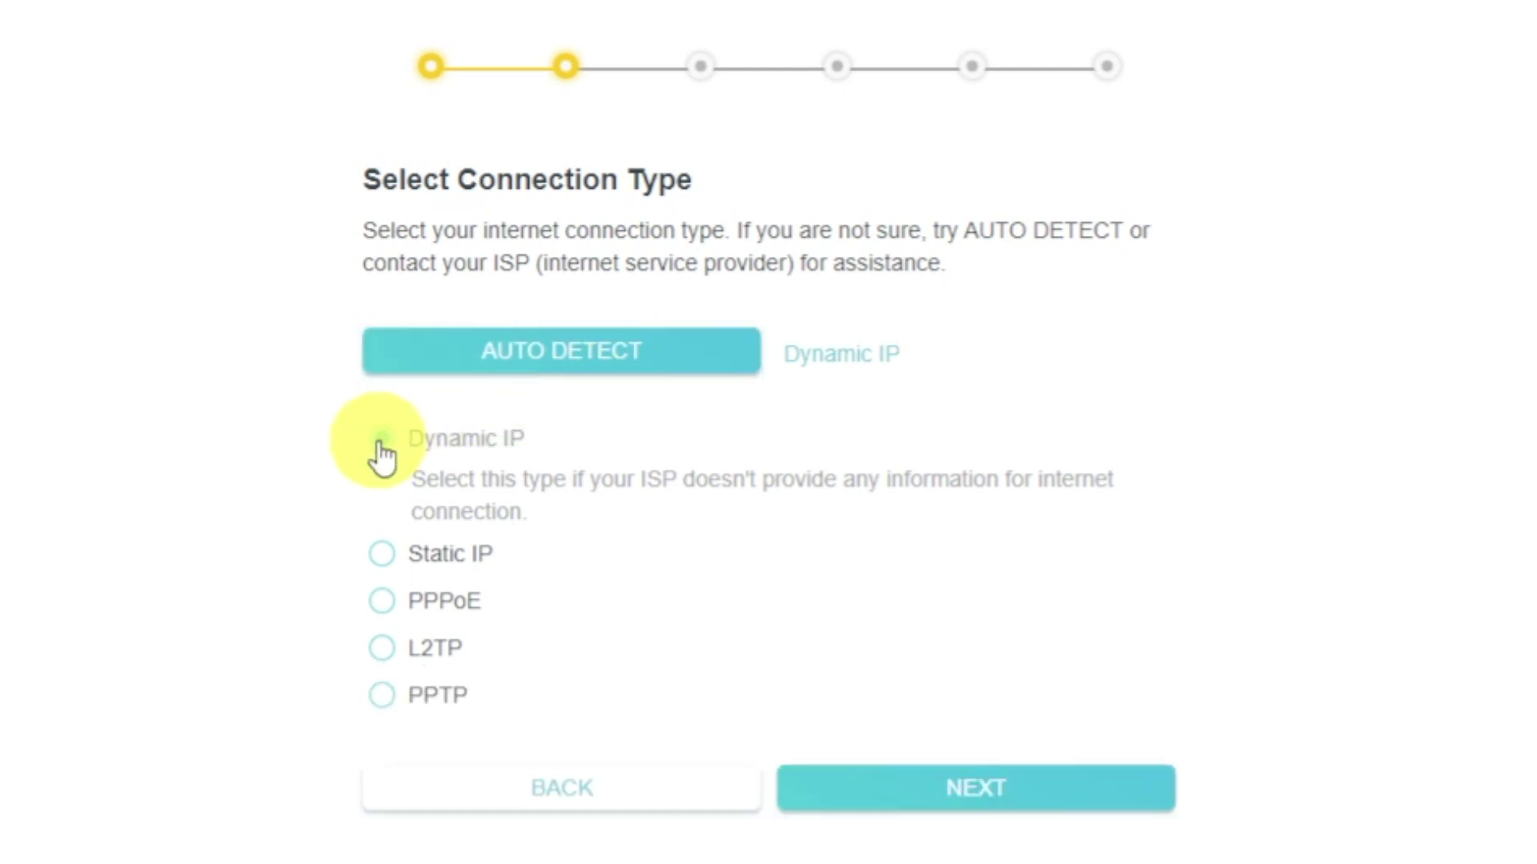
left_click(1069, 810)
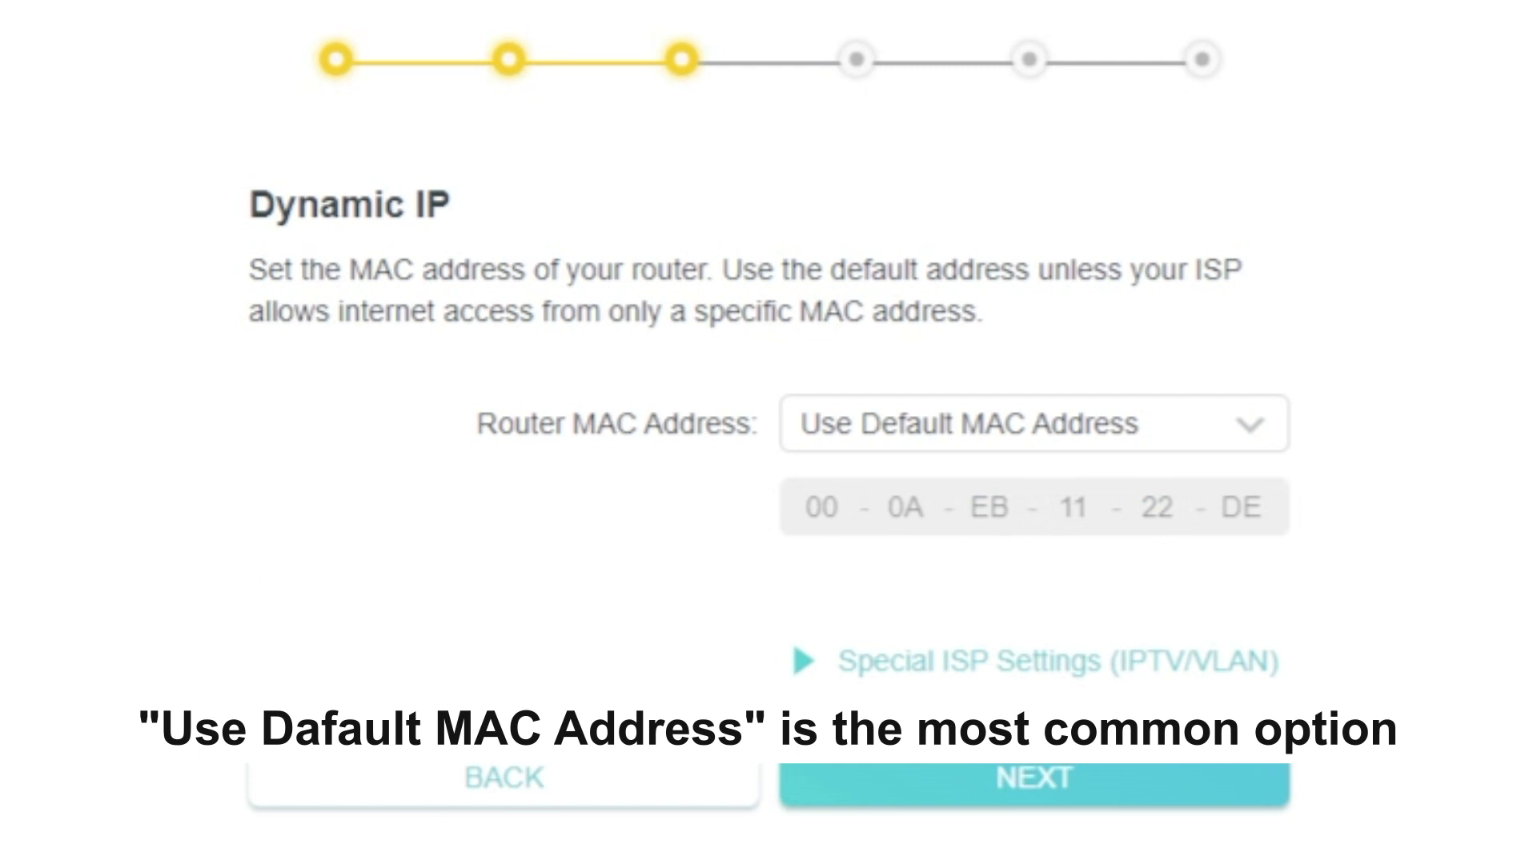
- Expand the Router MAC Address dropdown to list Use Default, Clone Current Device MAC and Use Custom
left_click(1271, 442)
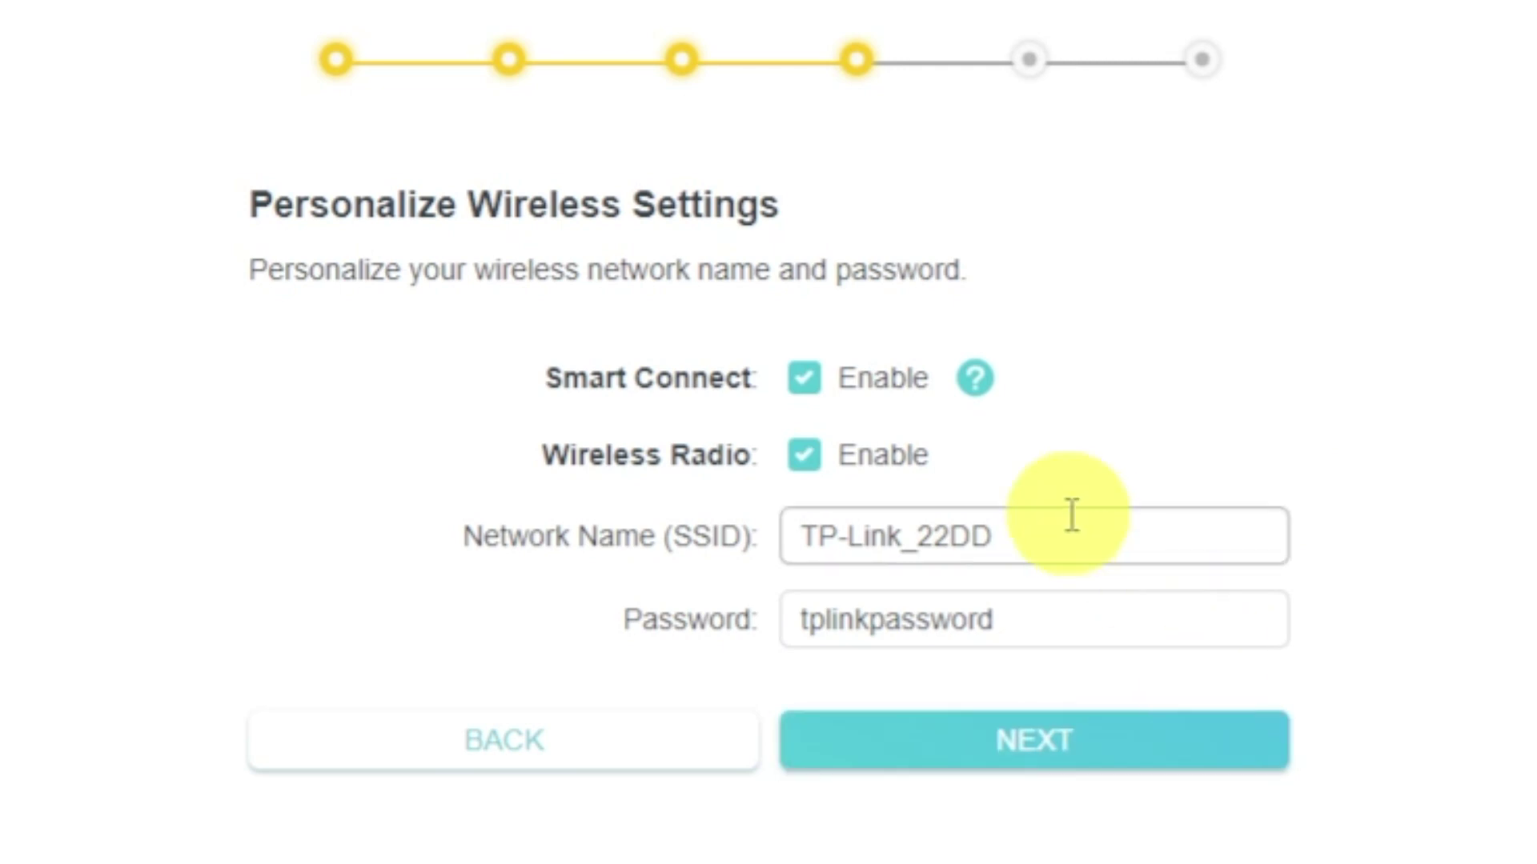
- Enable the wireless radio, review the TP-Link_22DD network name and password, and continue
left_click(807, 454)
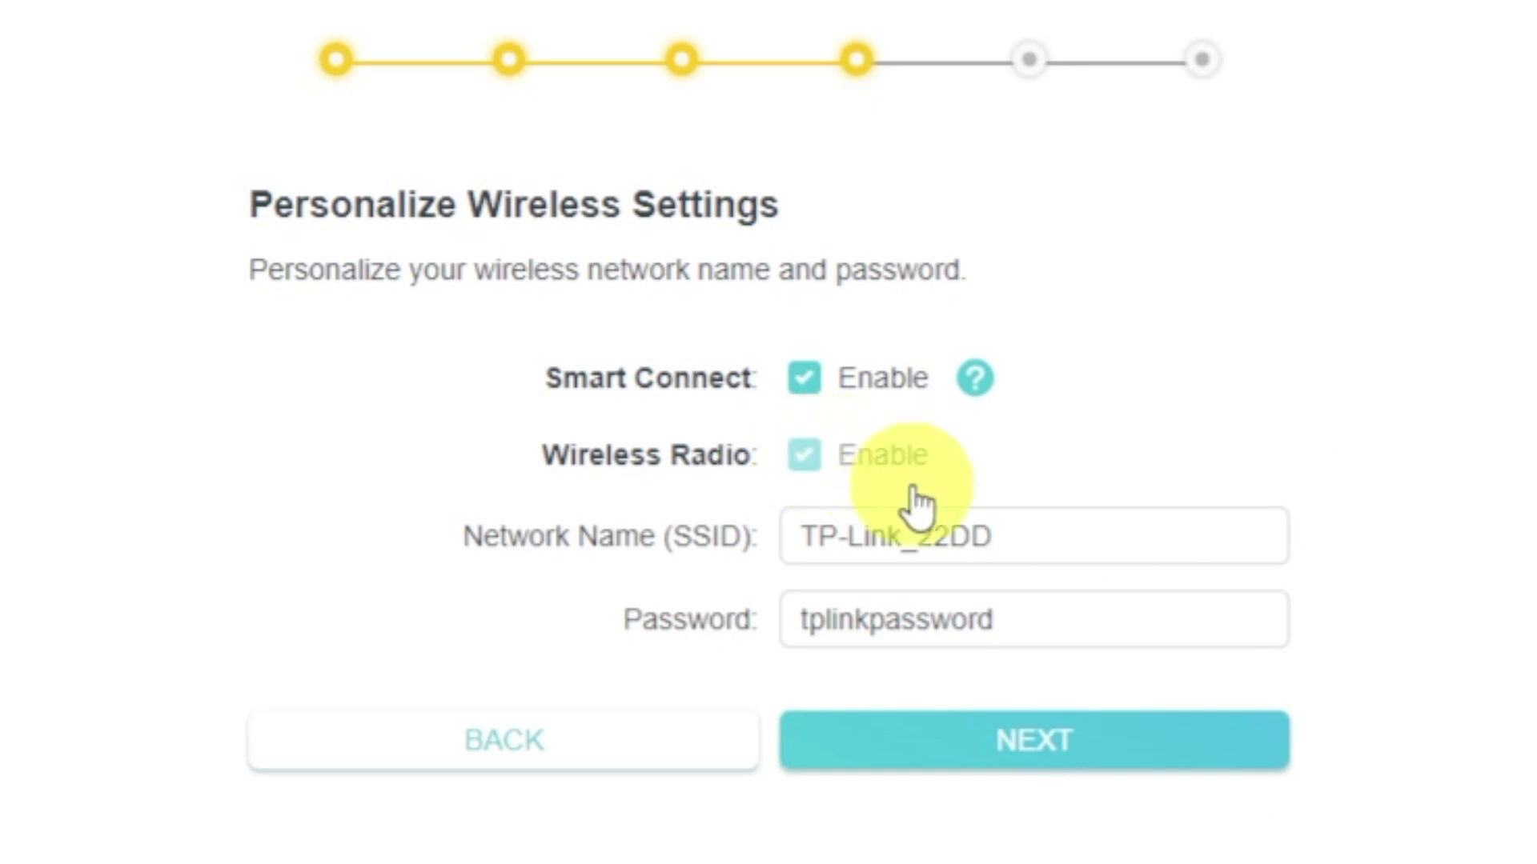
left_click(1101, 543)
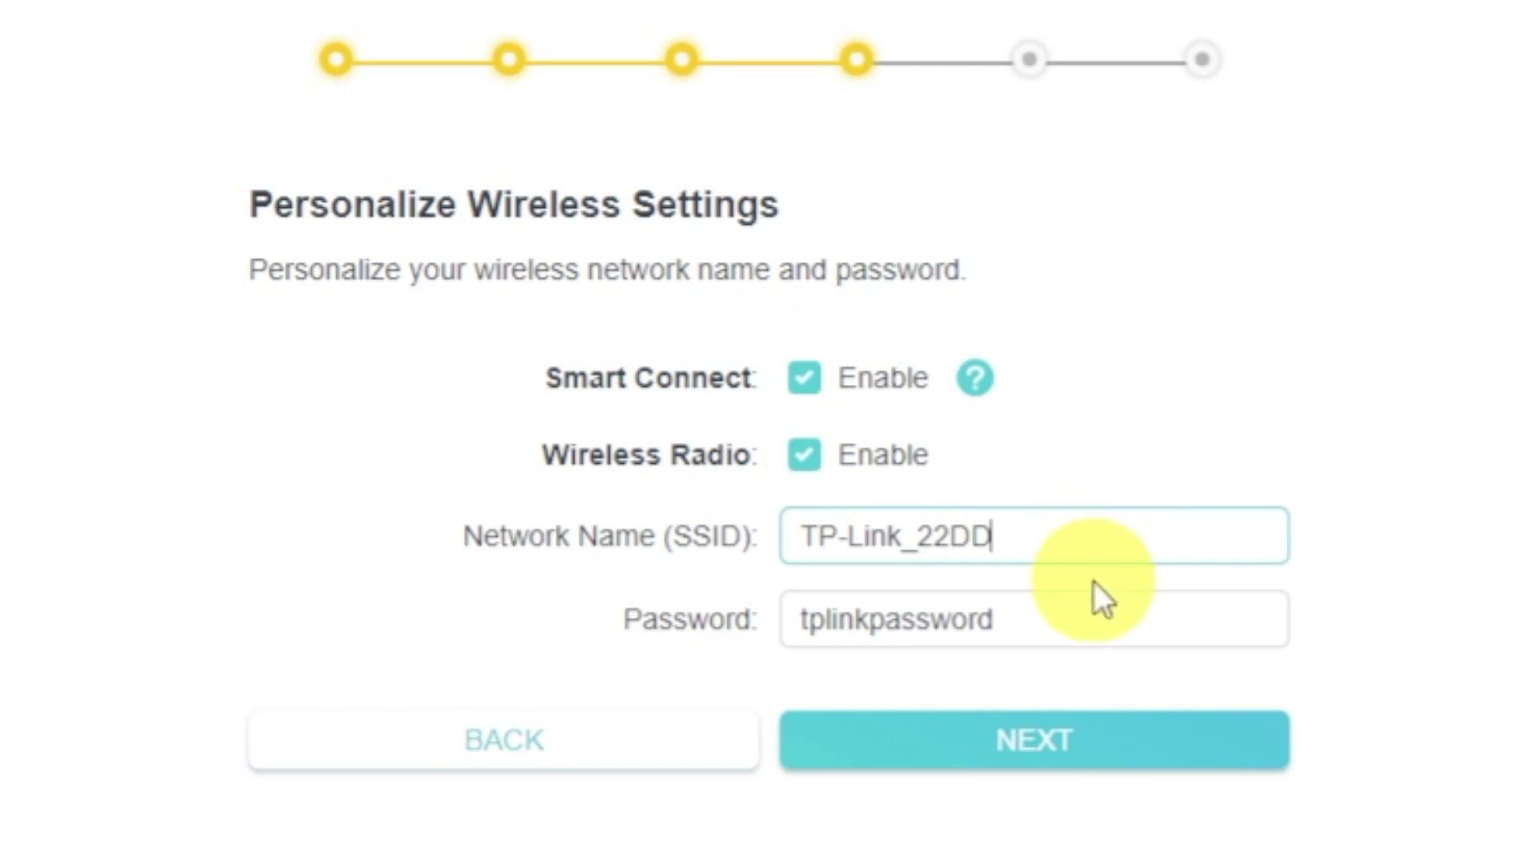
left_click(1091, 618)
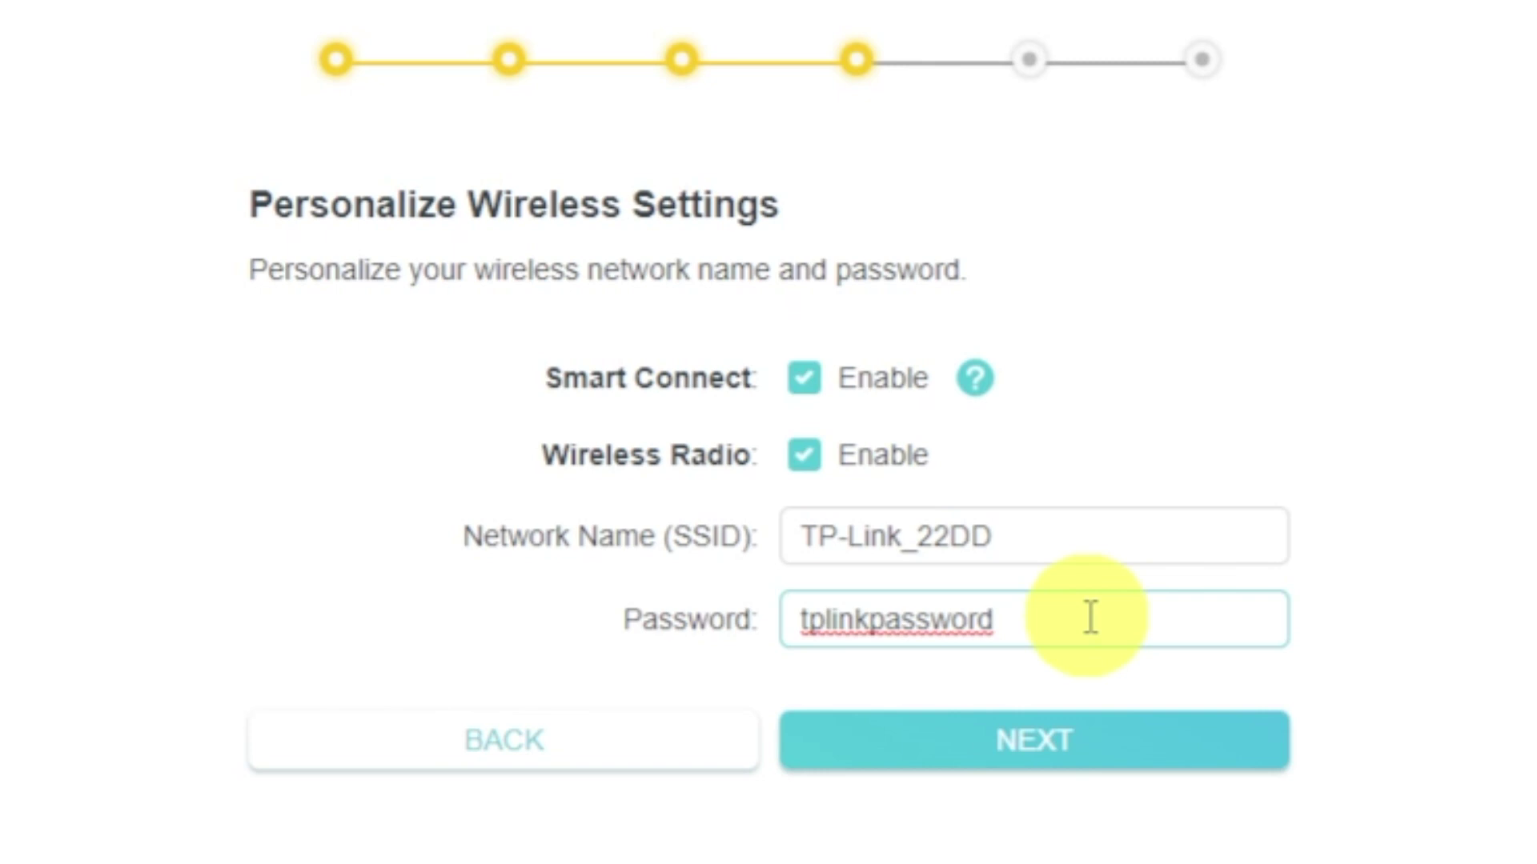
left_click(1096, 744)
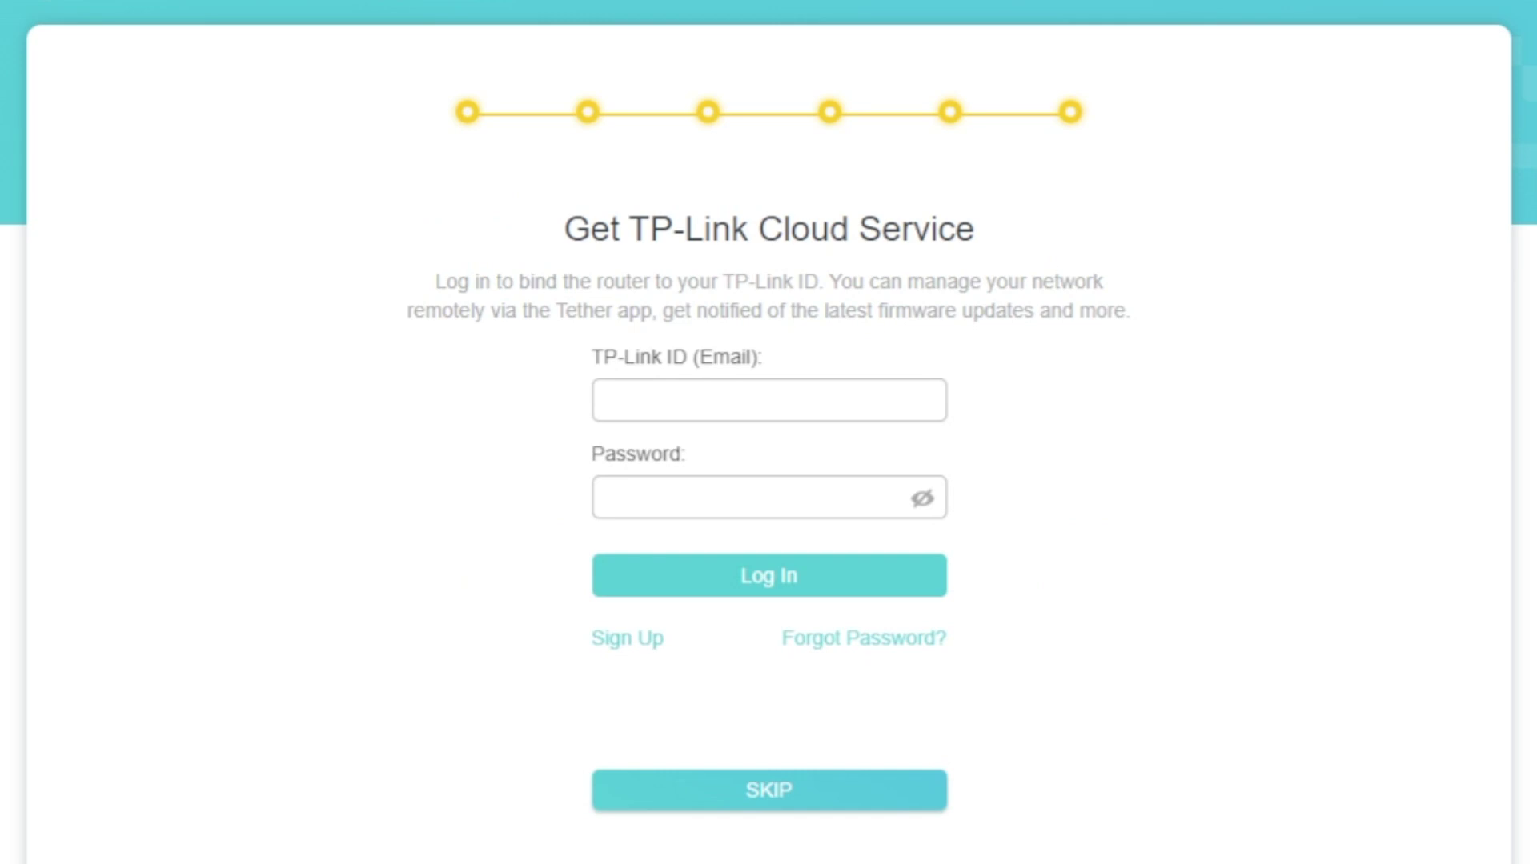
- Skip TP-Link ID binding and confirm the Success! summary to land on the Network Map
left_click(769, 800)
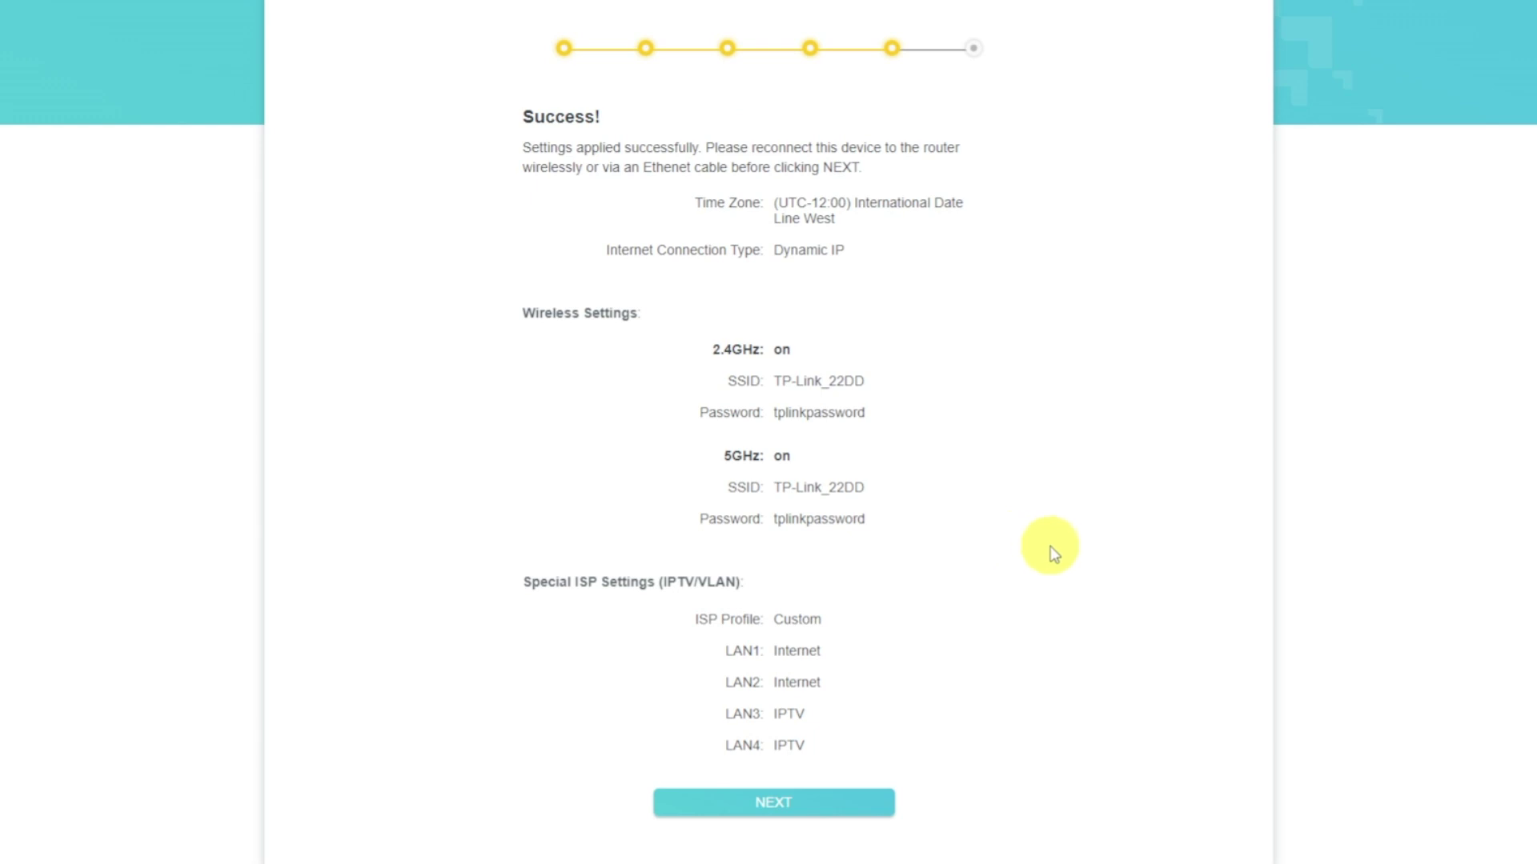
left_click(861, 801)
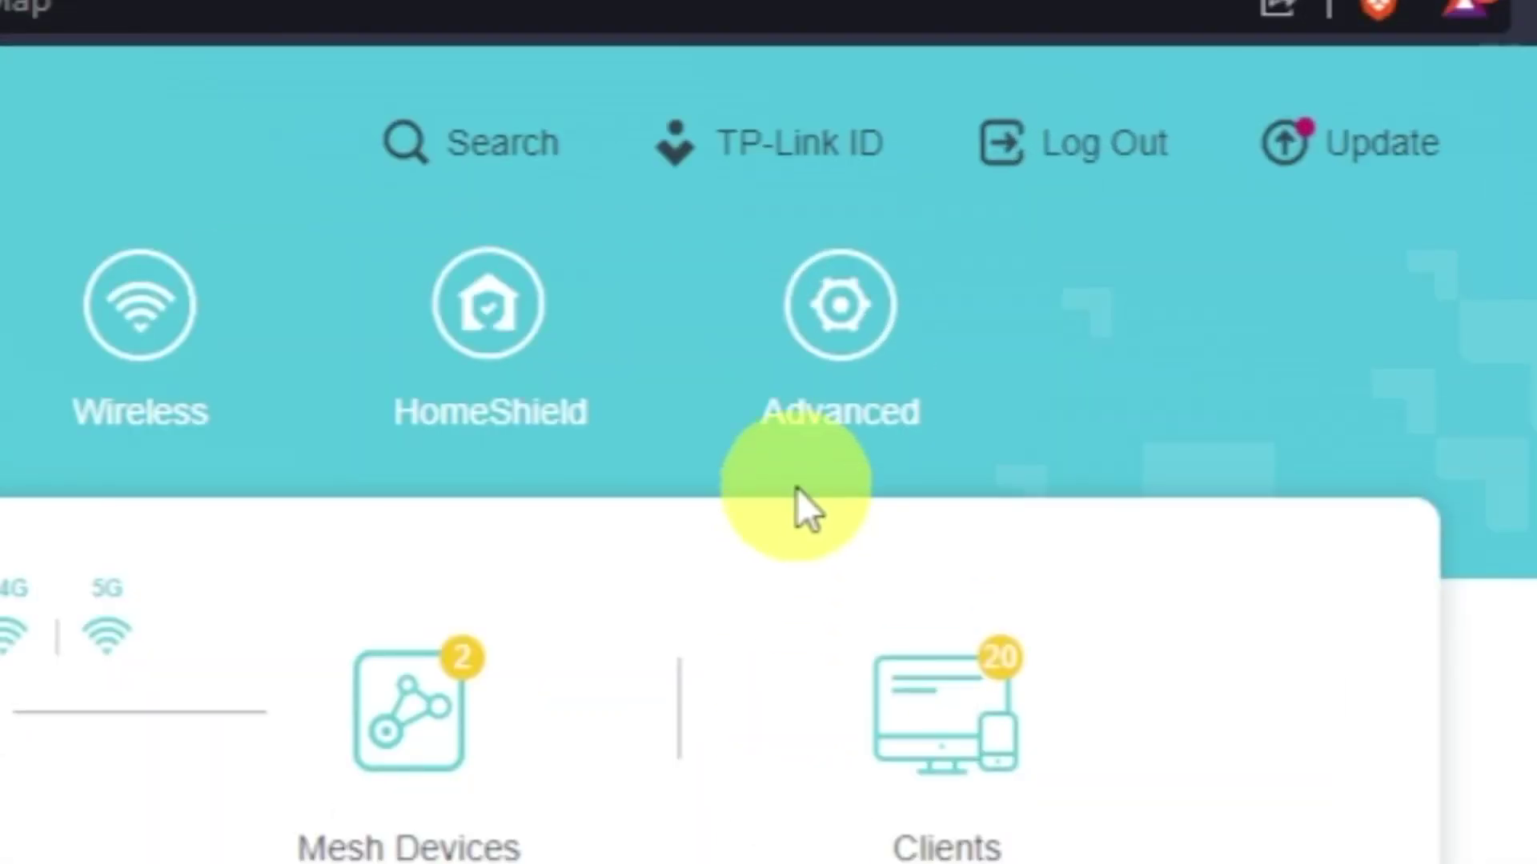
- Reboot the router from Advanced > System > Reboot
left_click(792, 432)
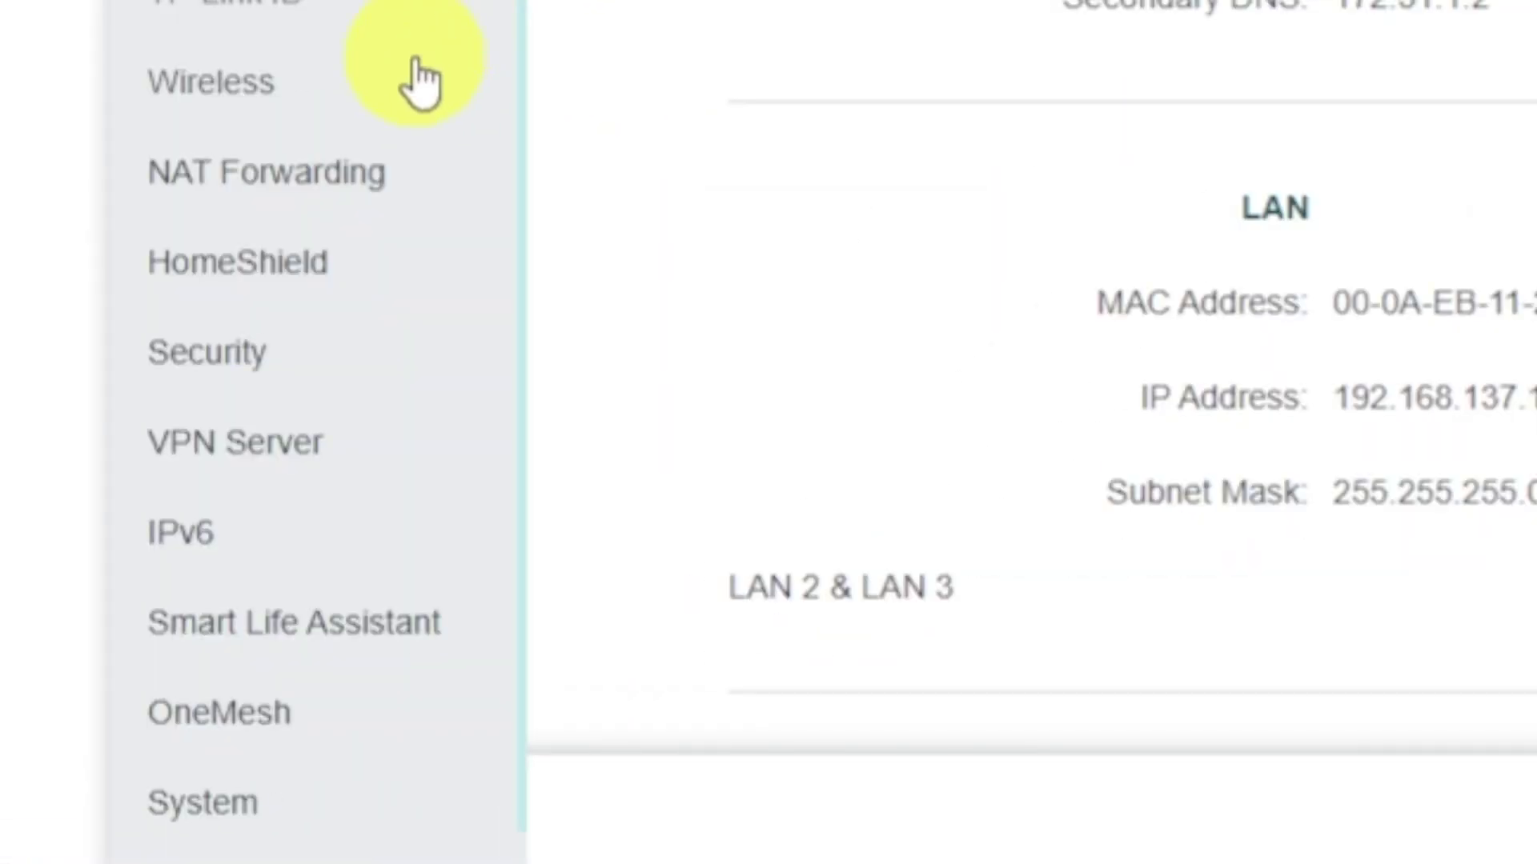
scroll(420, 80, "down", 1)
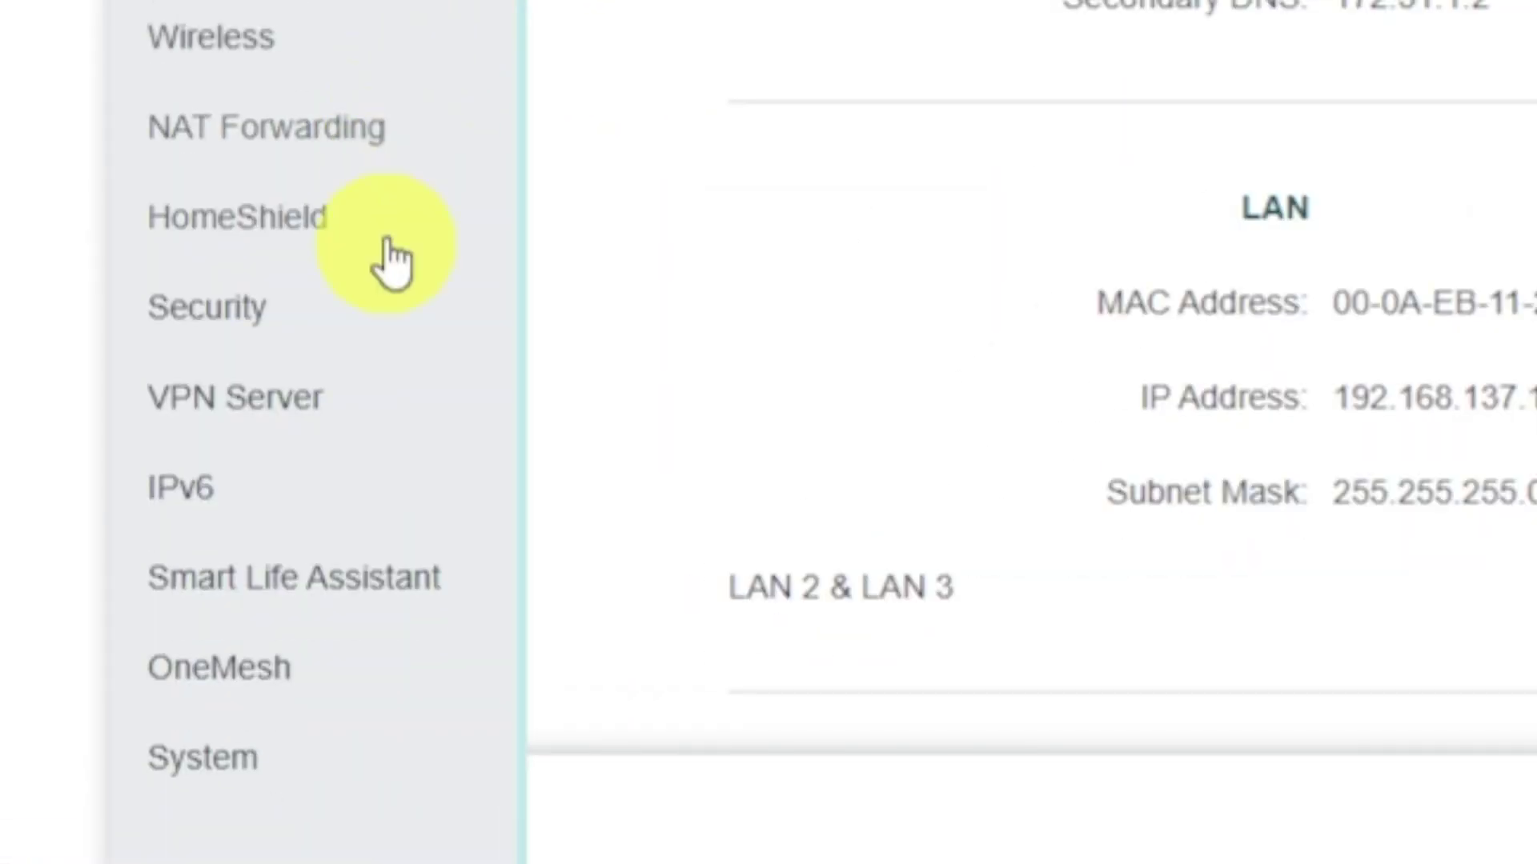
left_click(312, 768)
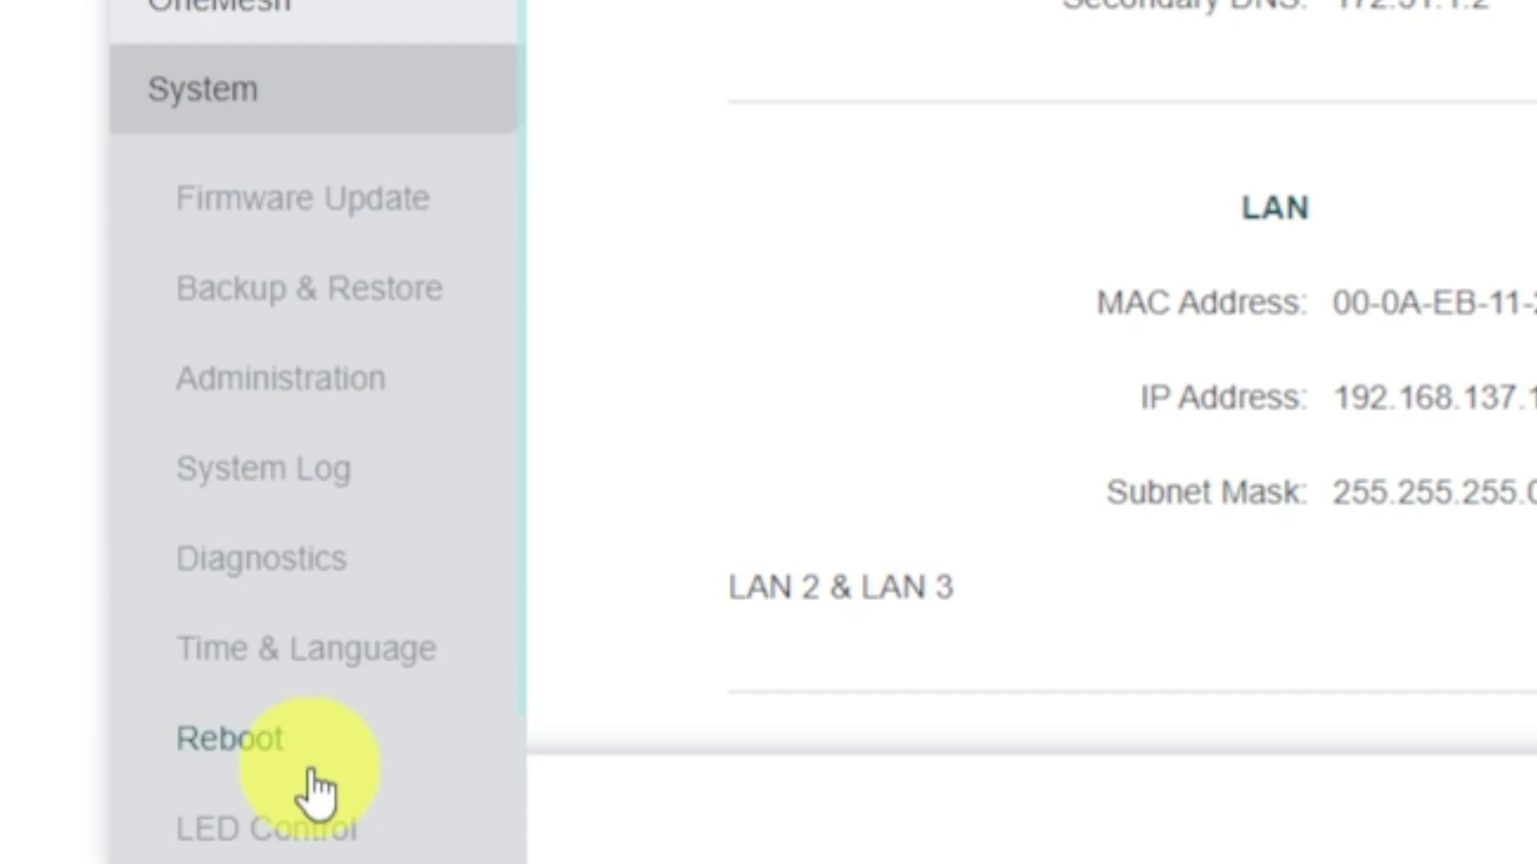
left_click(376, 756)
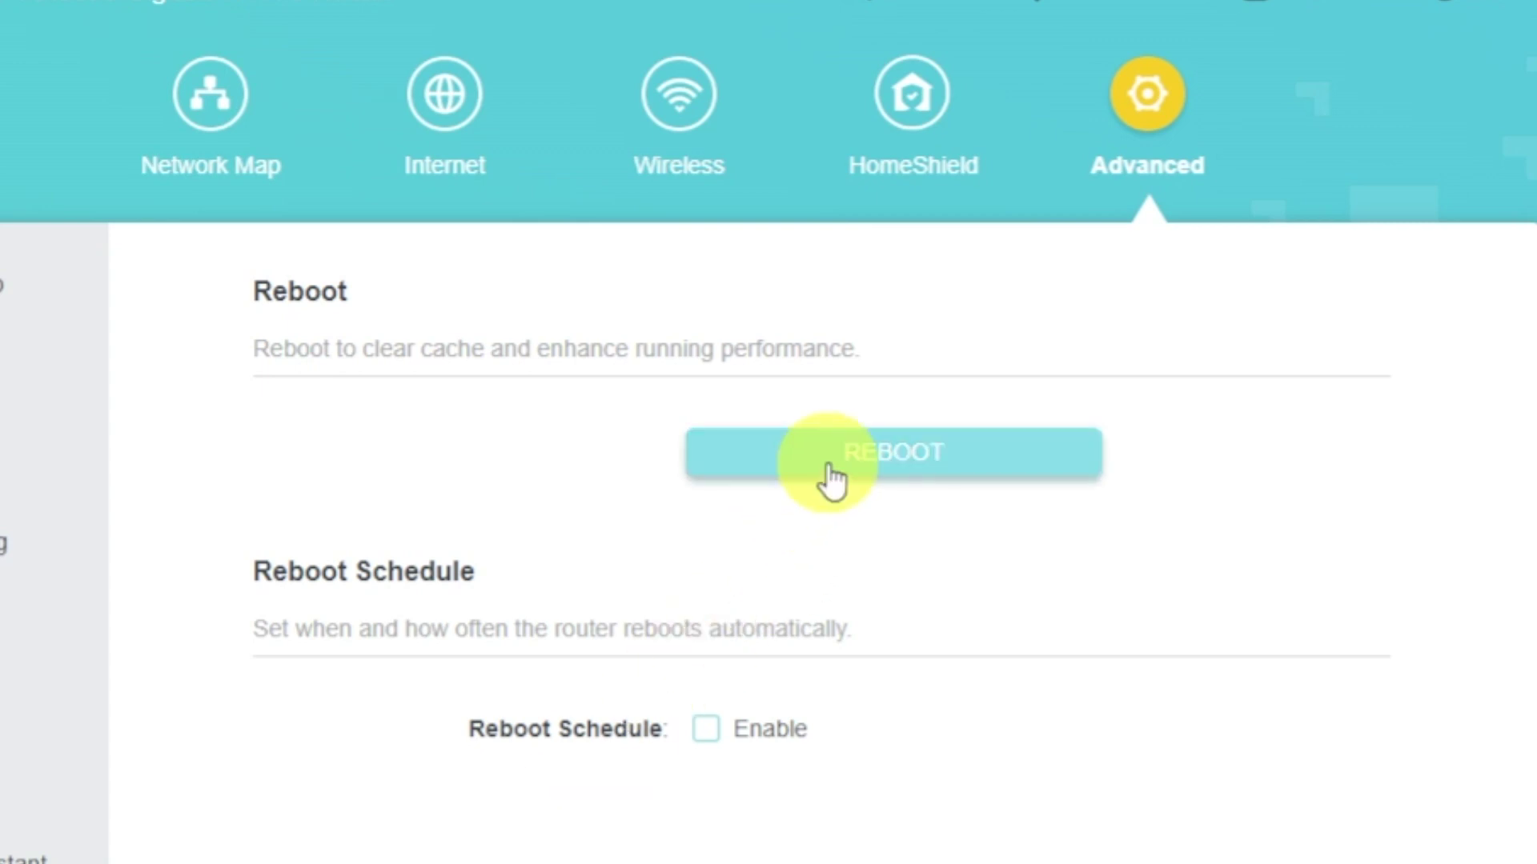
left_click(829, 470)
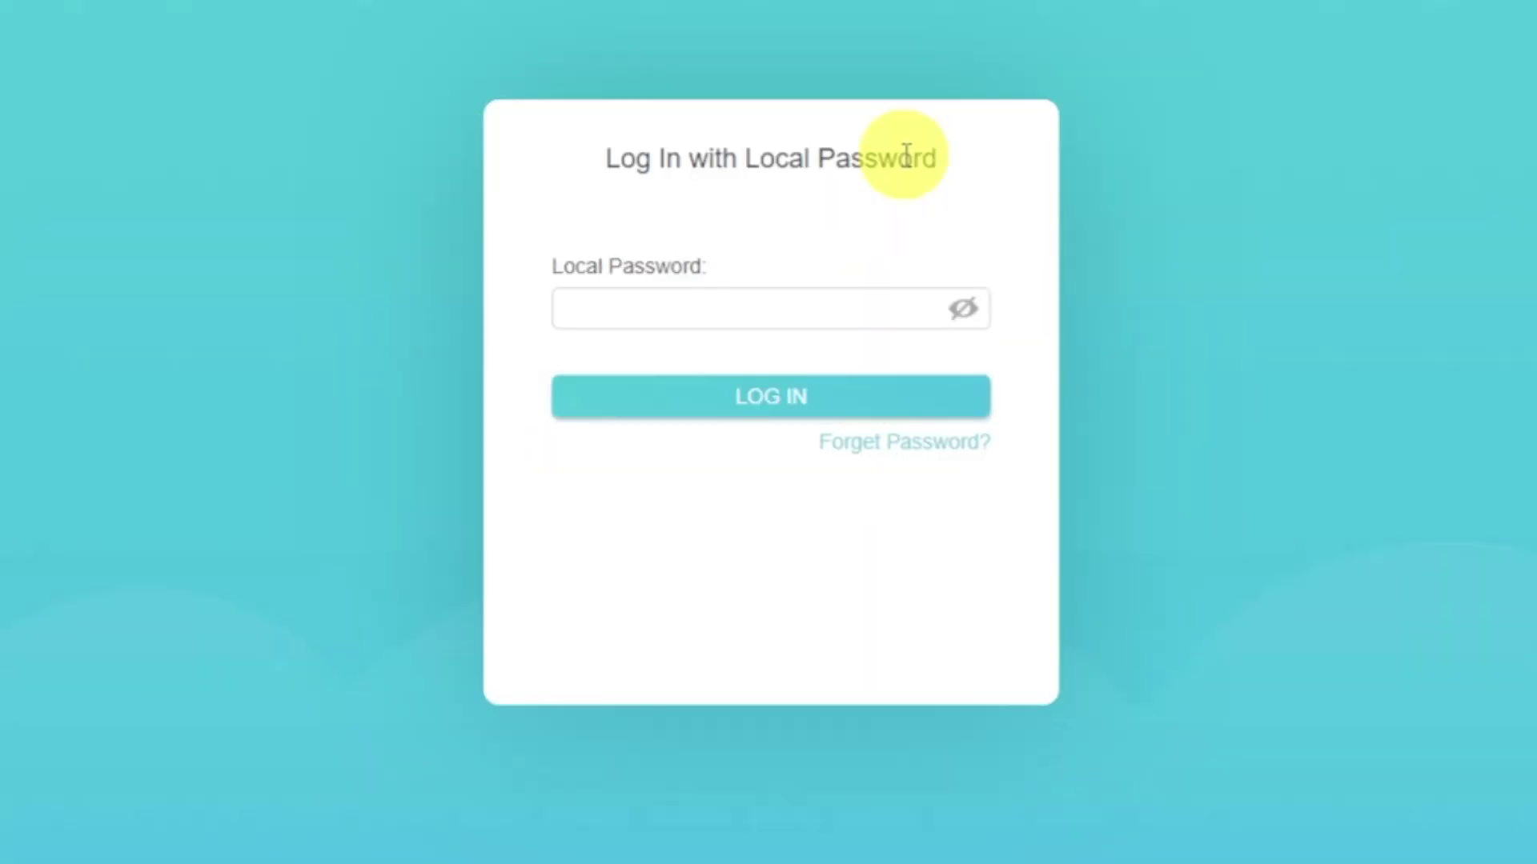
- Log in with the local password and open the Internet settings page
left_click(846, 316)
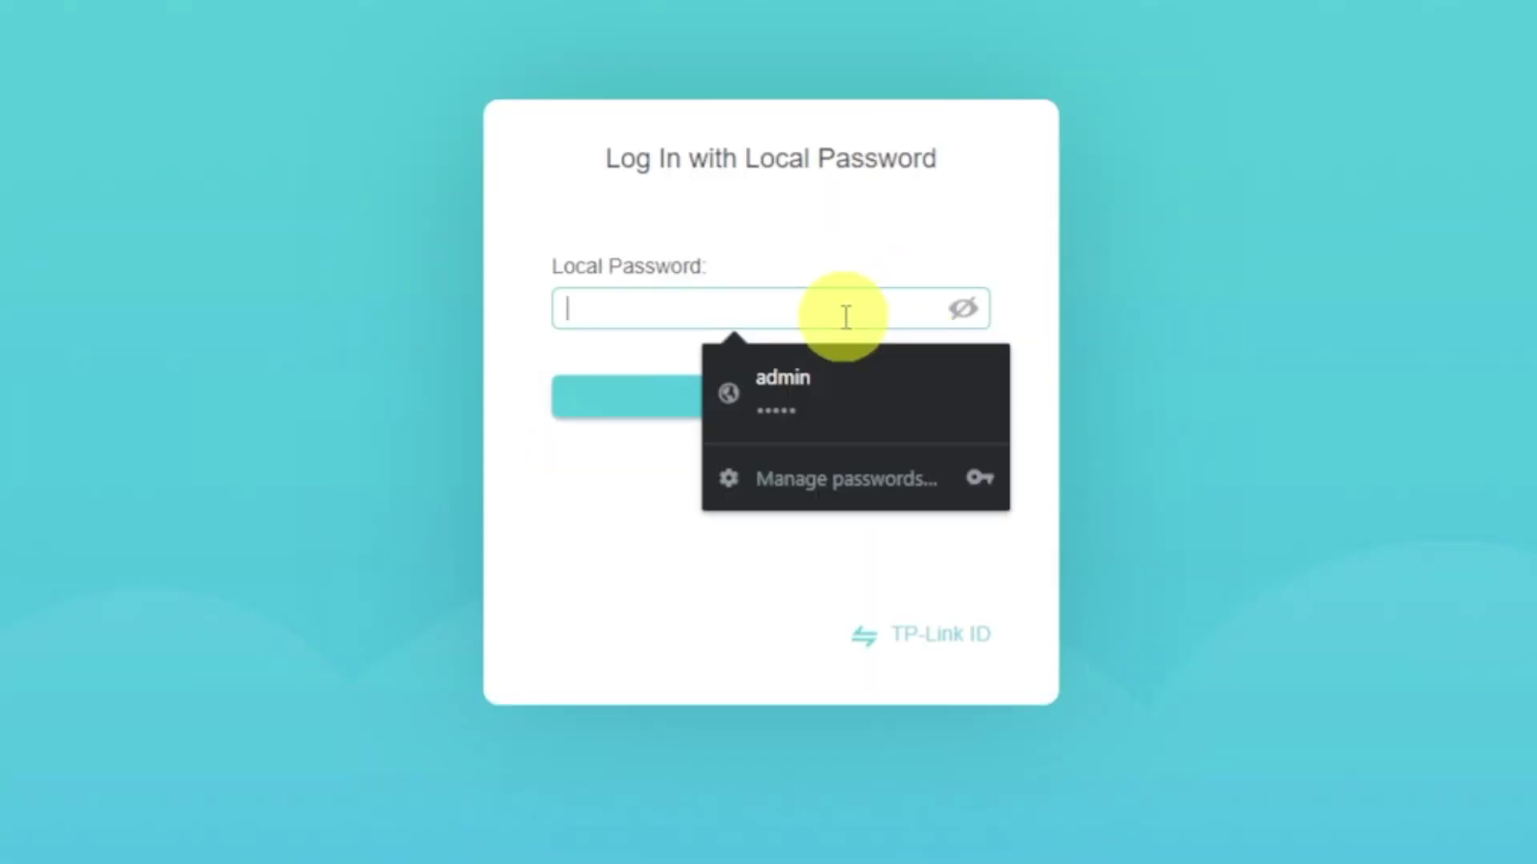
type("•••••••")
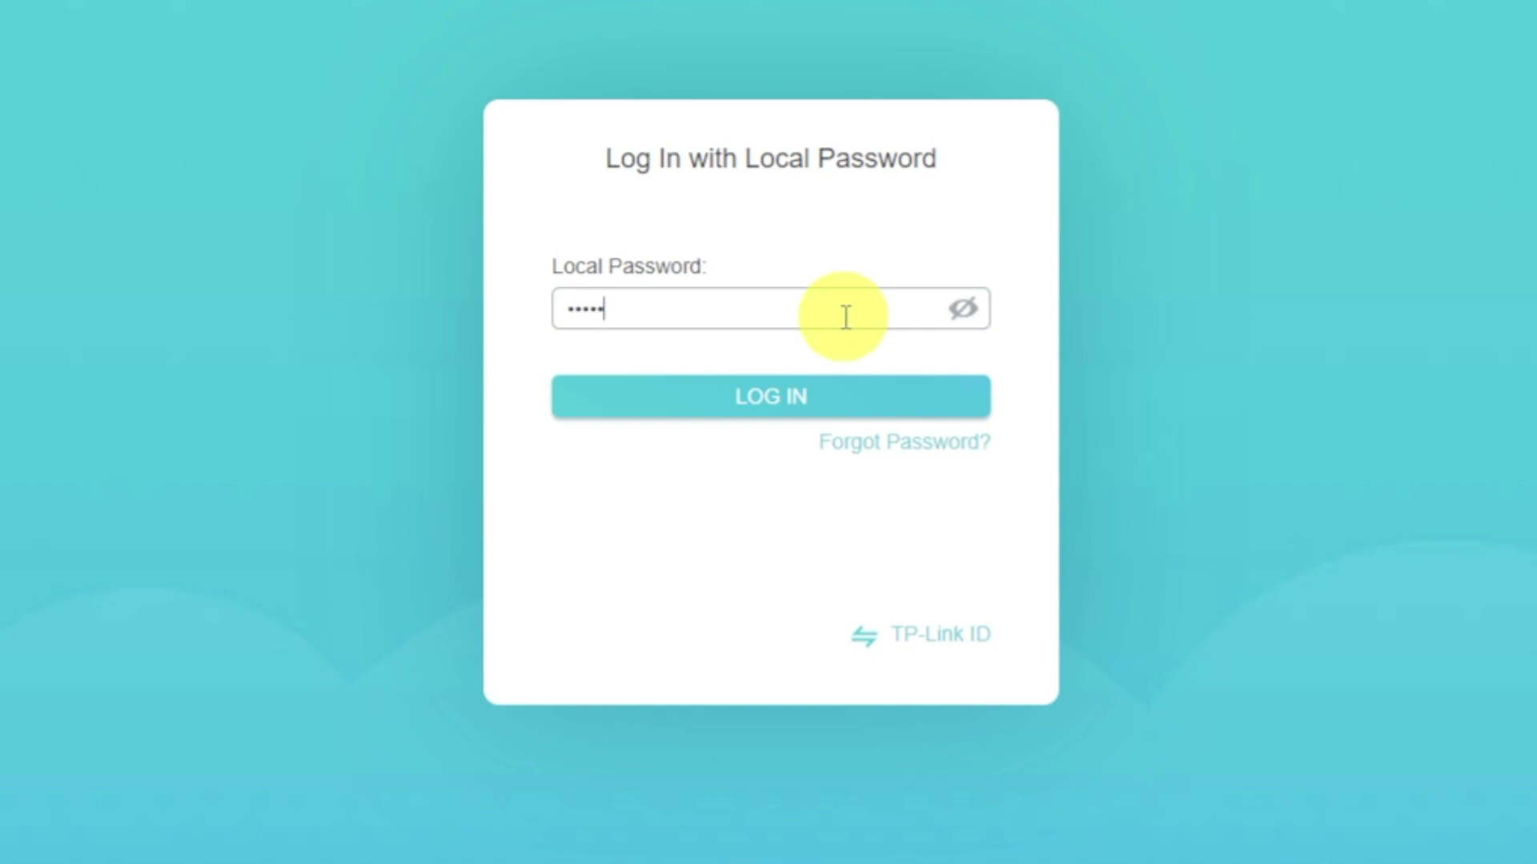
type("••")
left_click(805, 392)
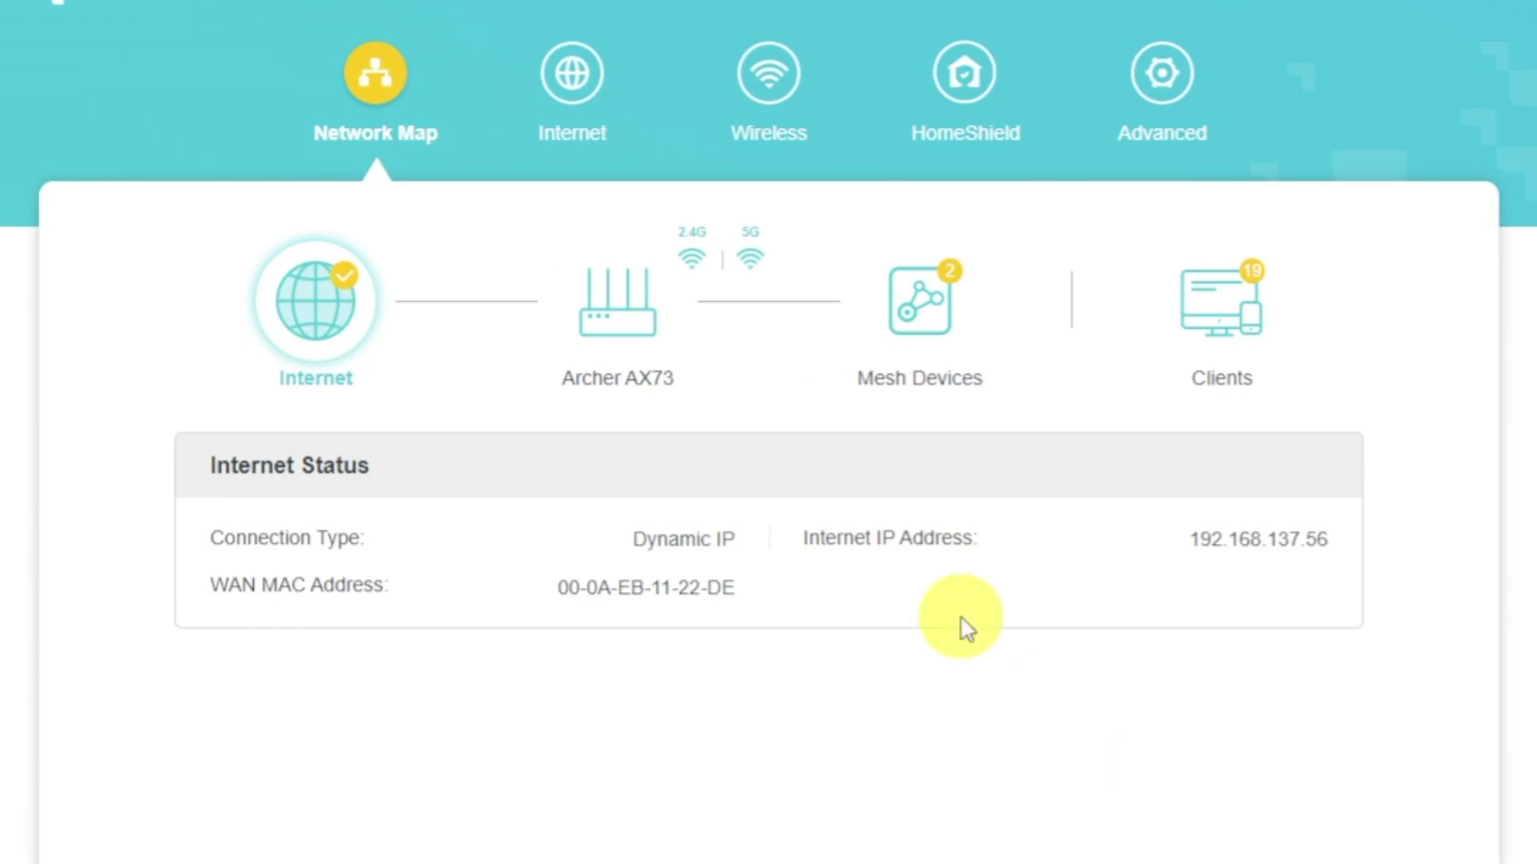
left_click(595, 114)
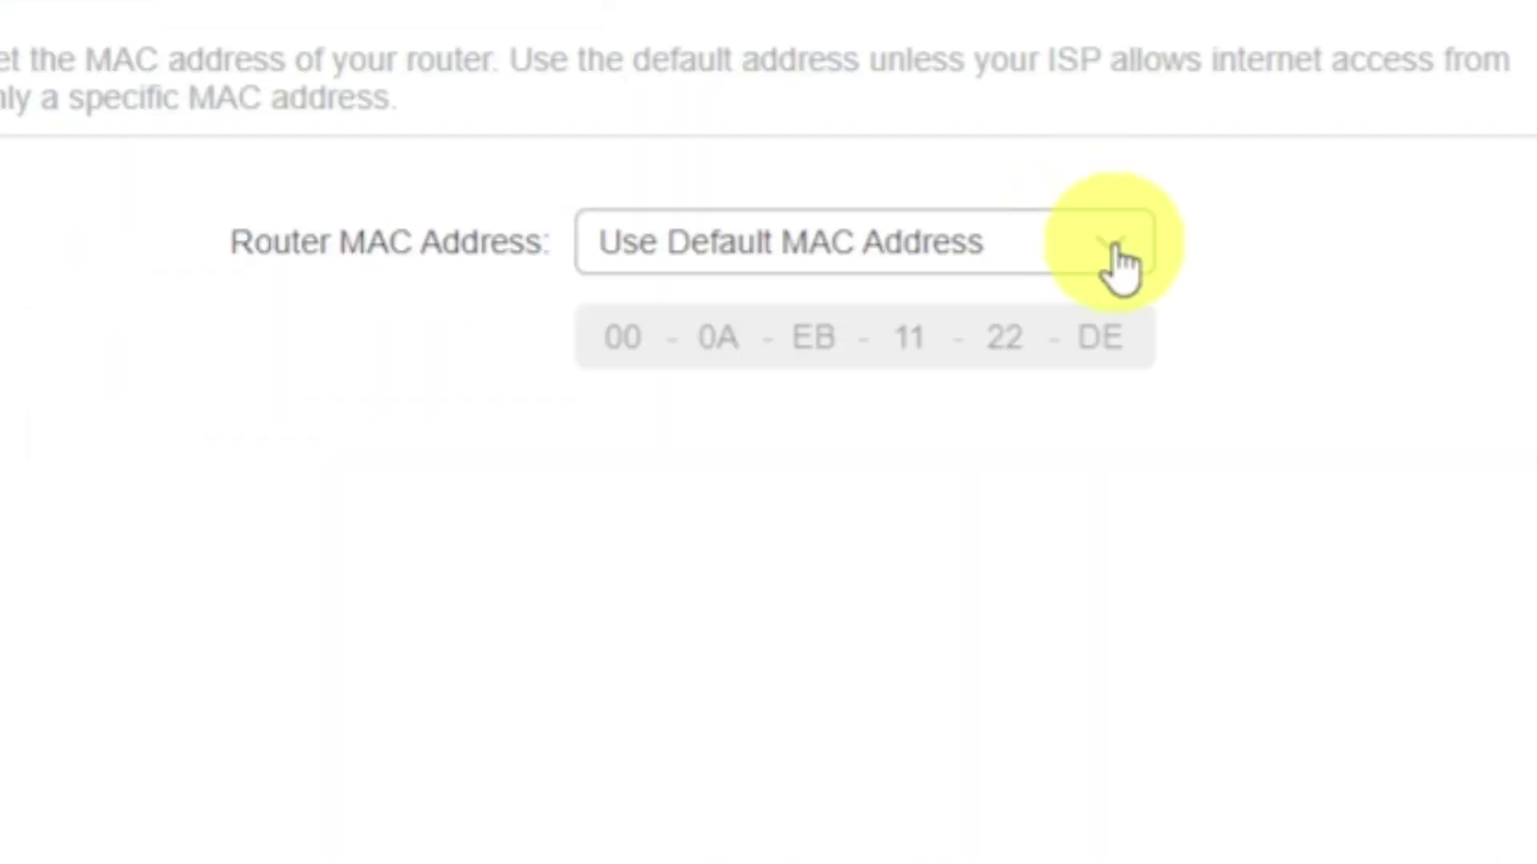
- Set Router MAC Address to Clone Current Device MAC and save the change
left_click(1117, 258)
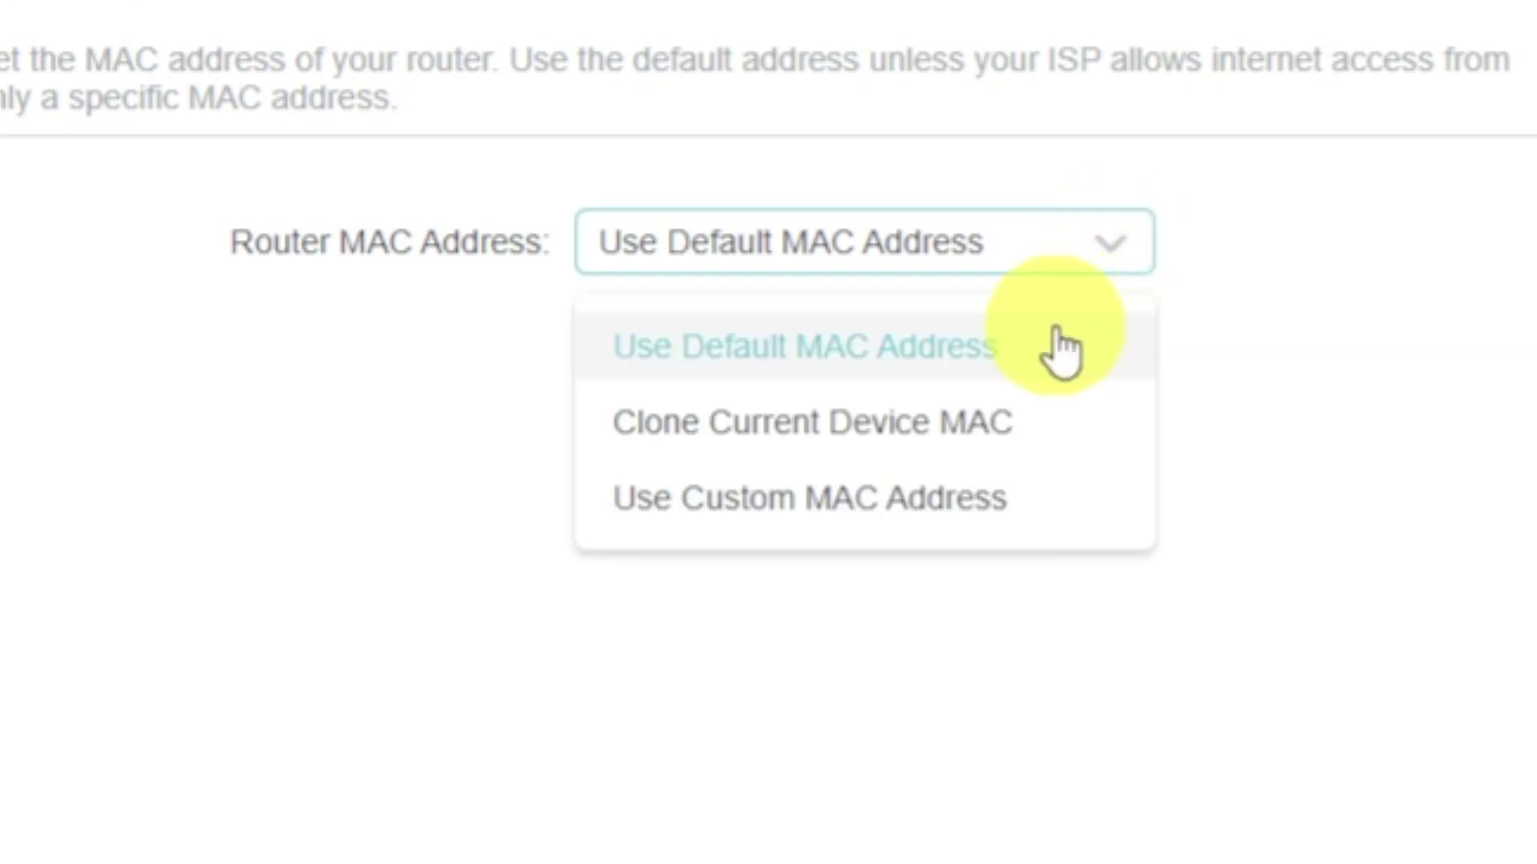
left_click(969, 416)
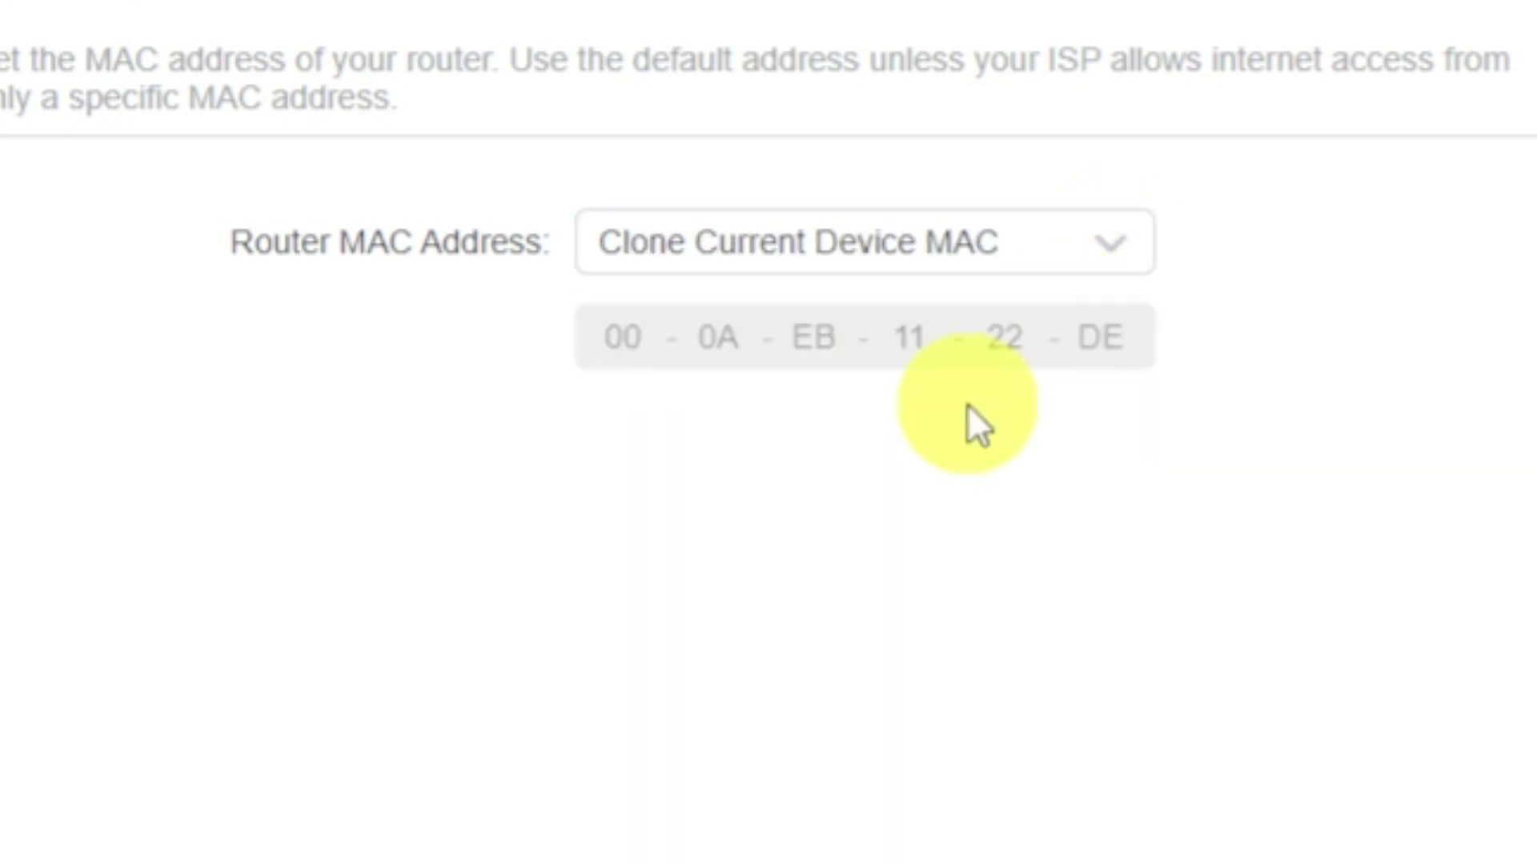
left_click(1319, 824)
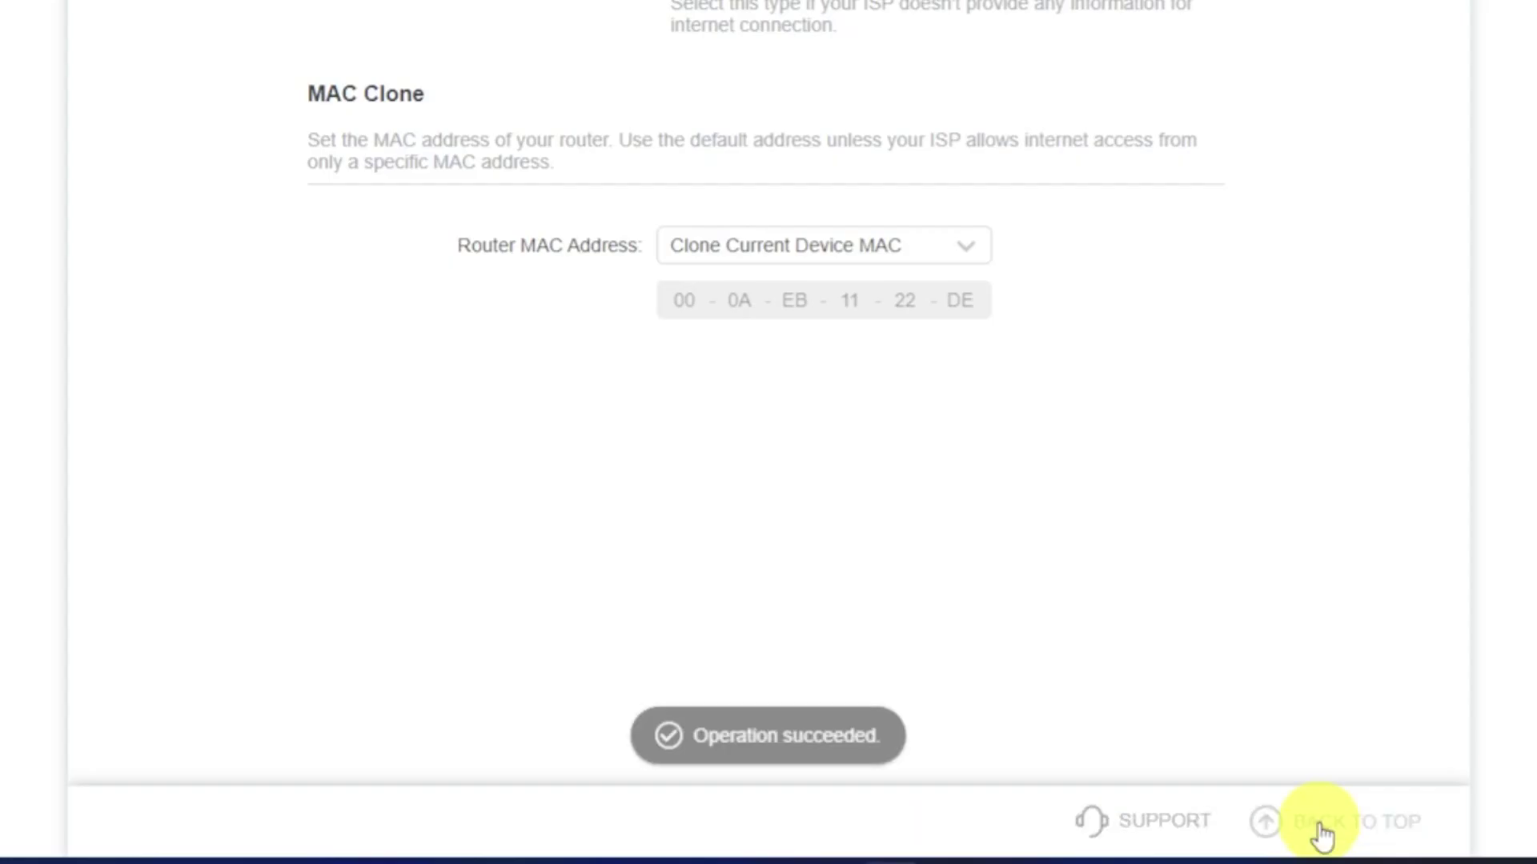
left_click(1320, 833)
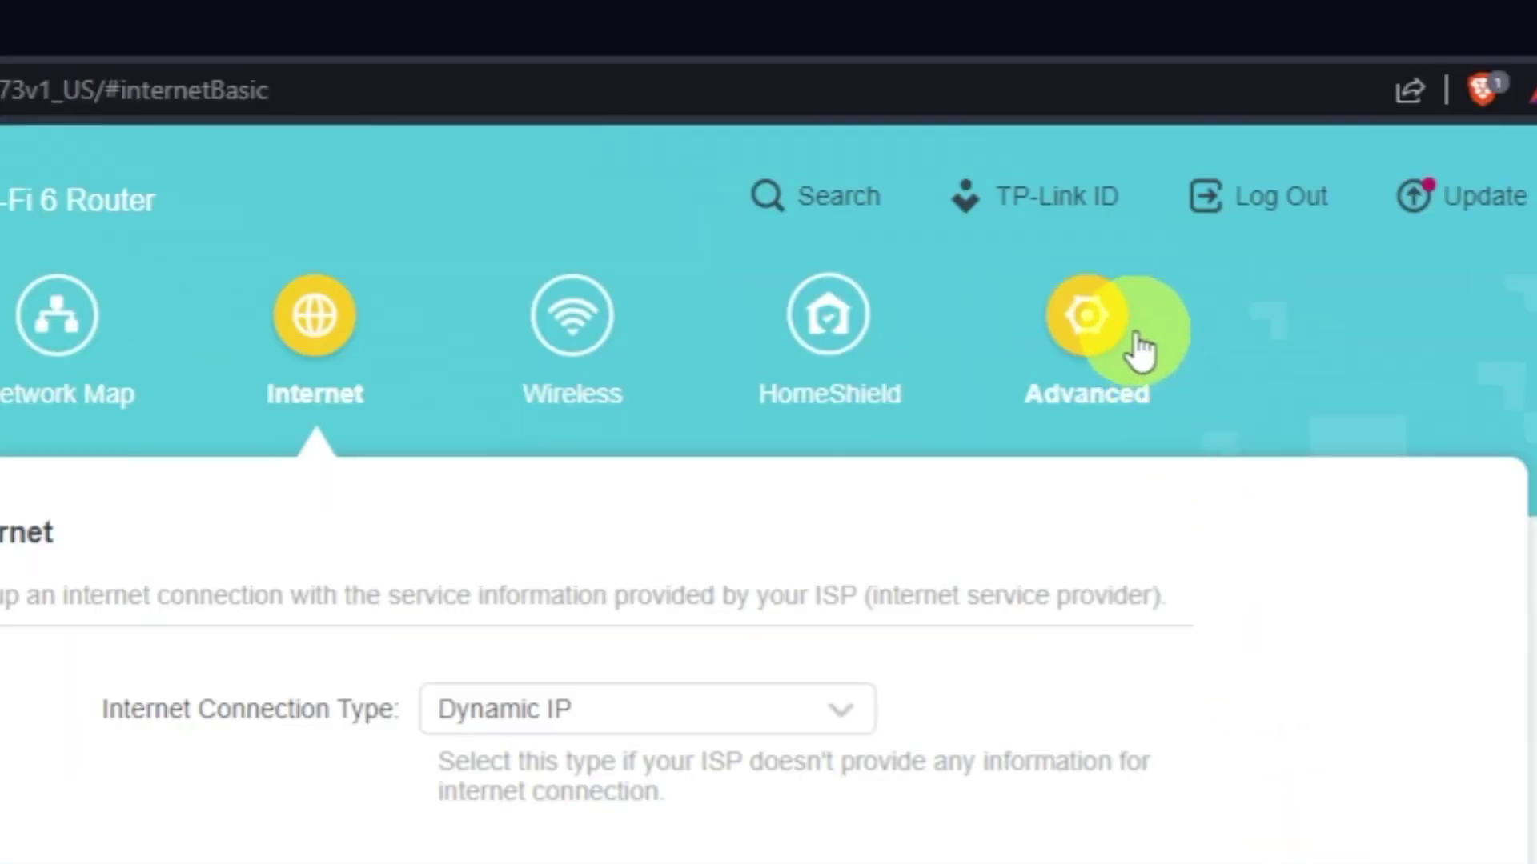
- Reboot the router from Advanced > System > Reboot to apply the cloned MAC address
left_click(1138, 350)
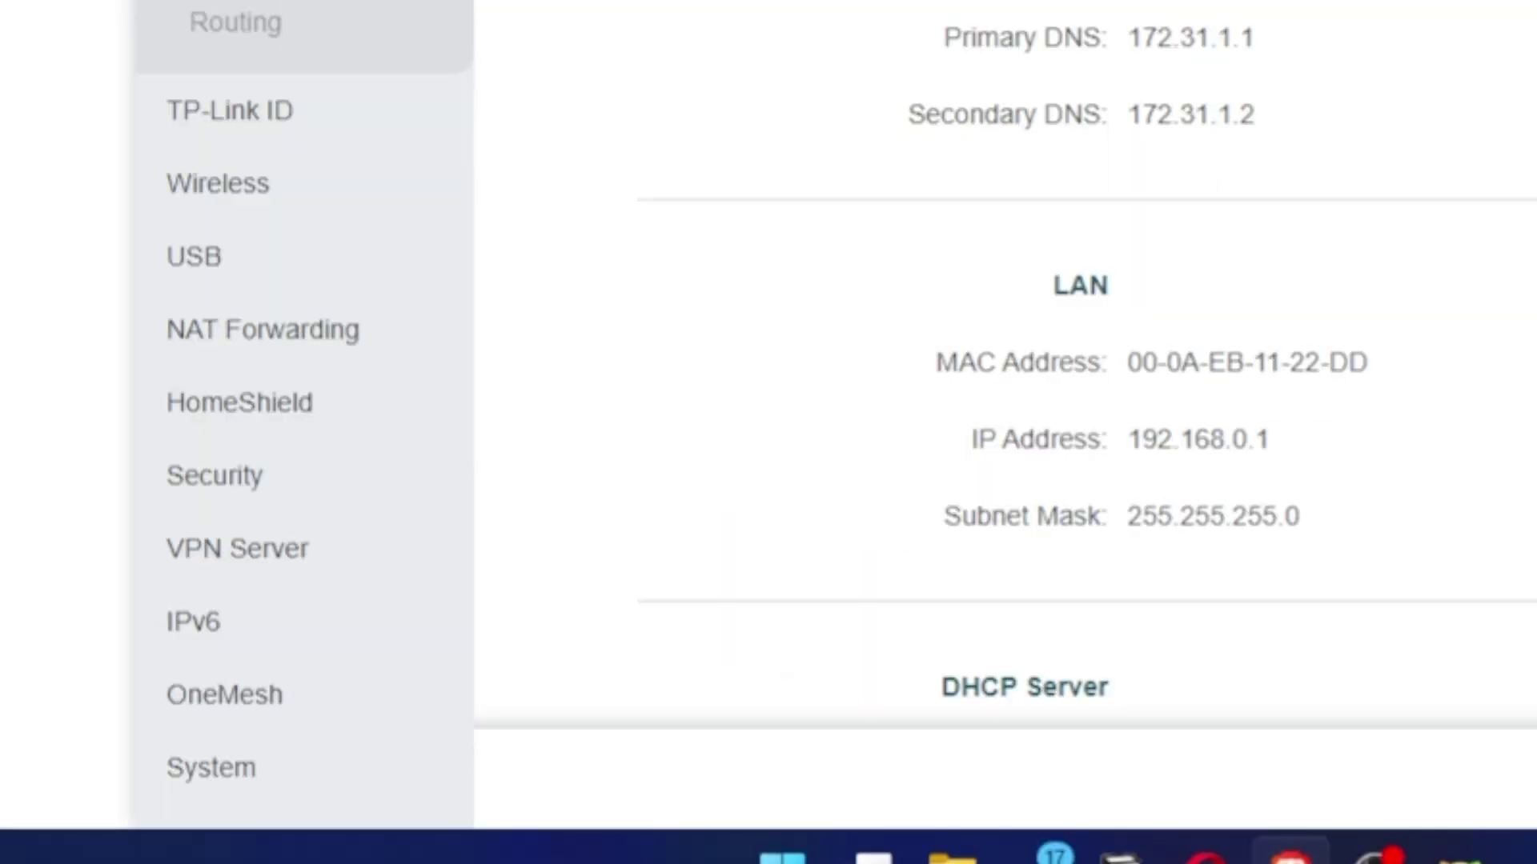
left_click(232, 770)
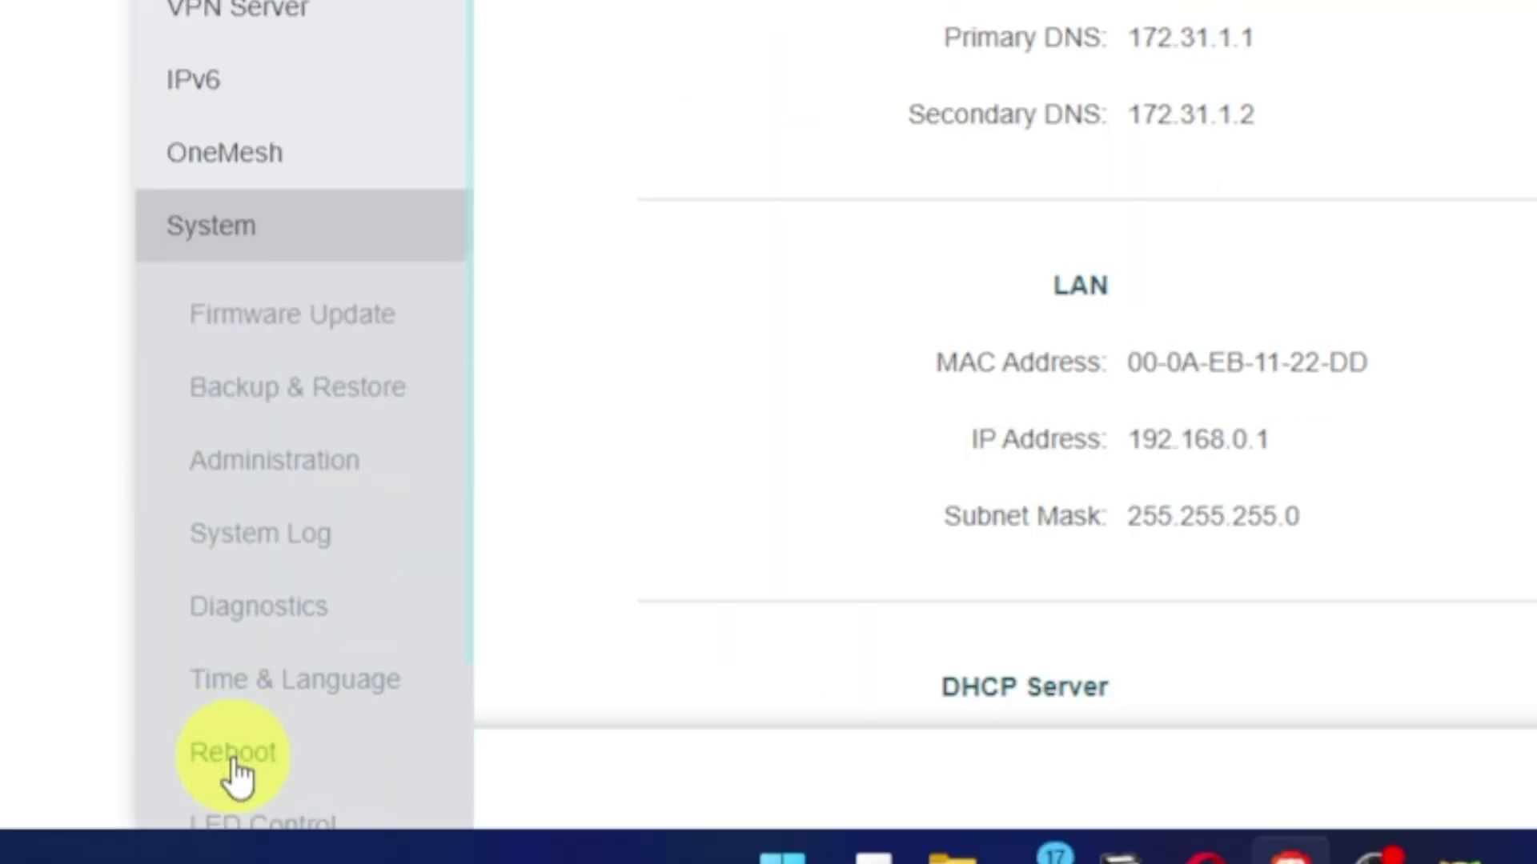
left_click(273, 759)
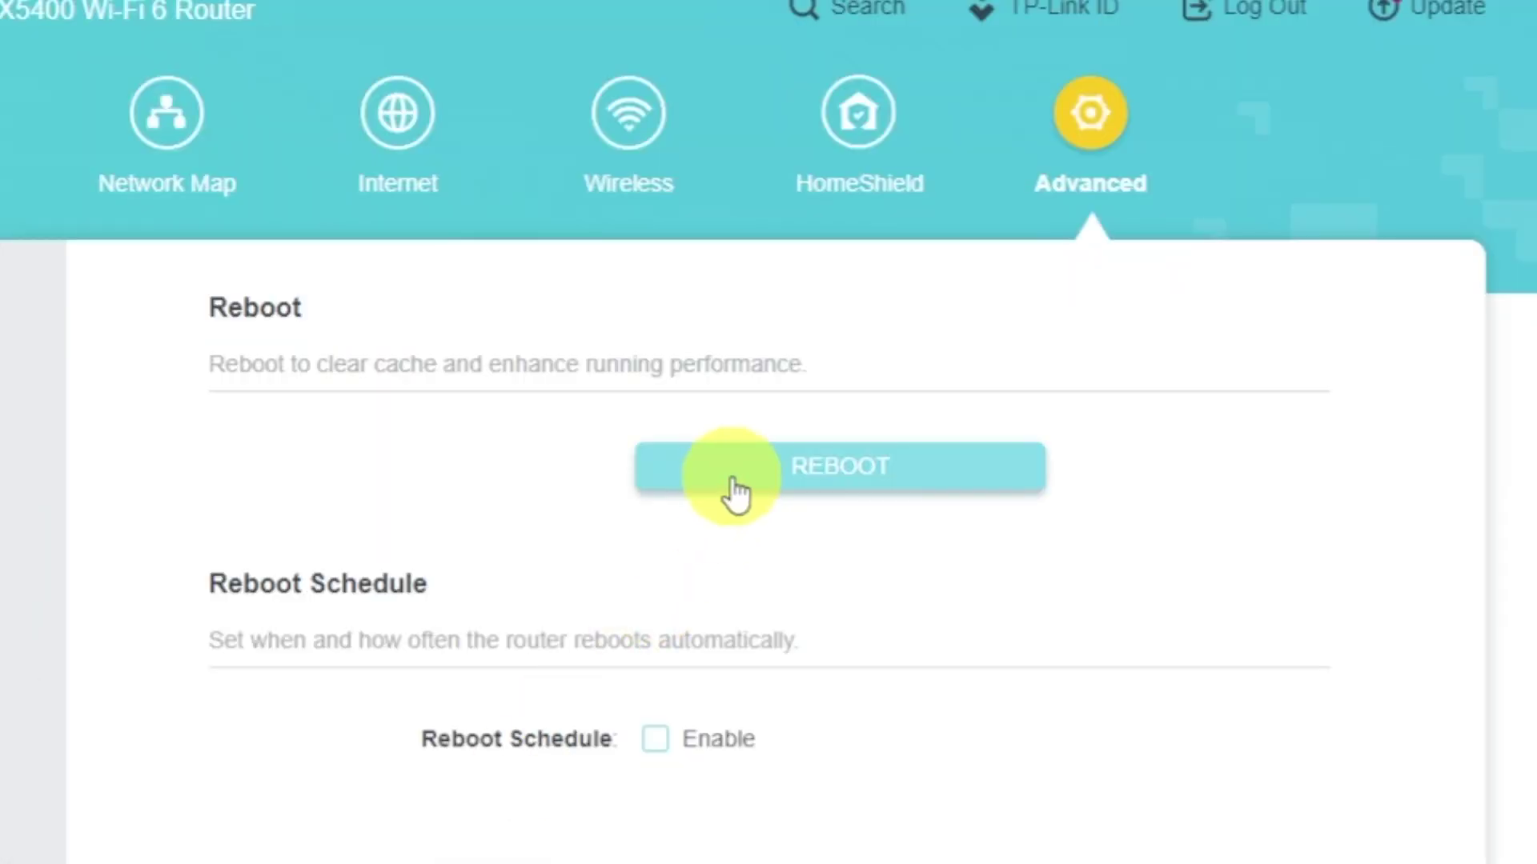
left_click(730, 481)
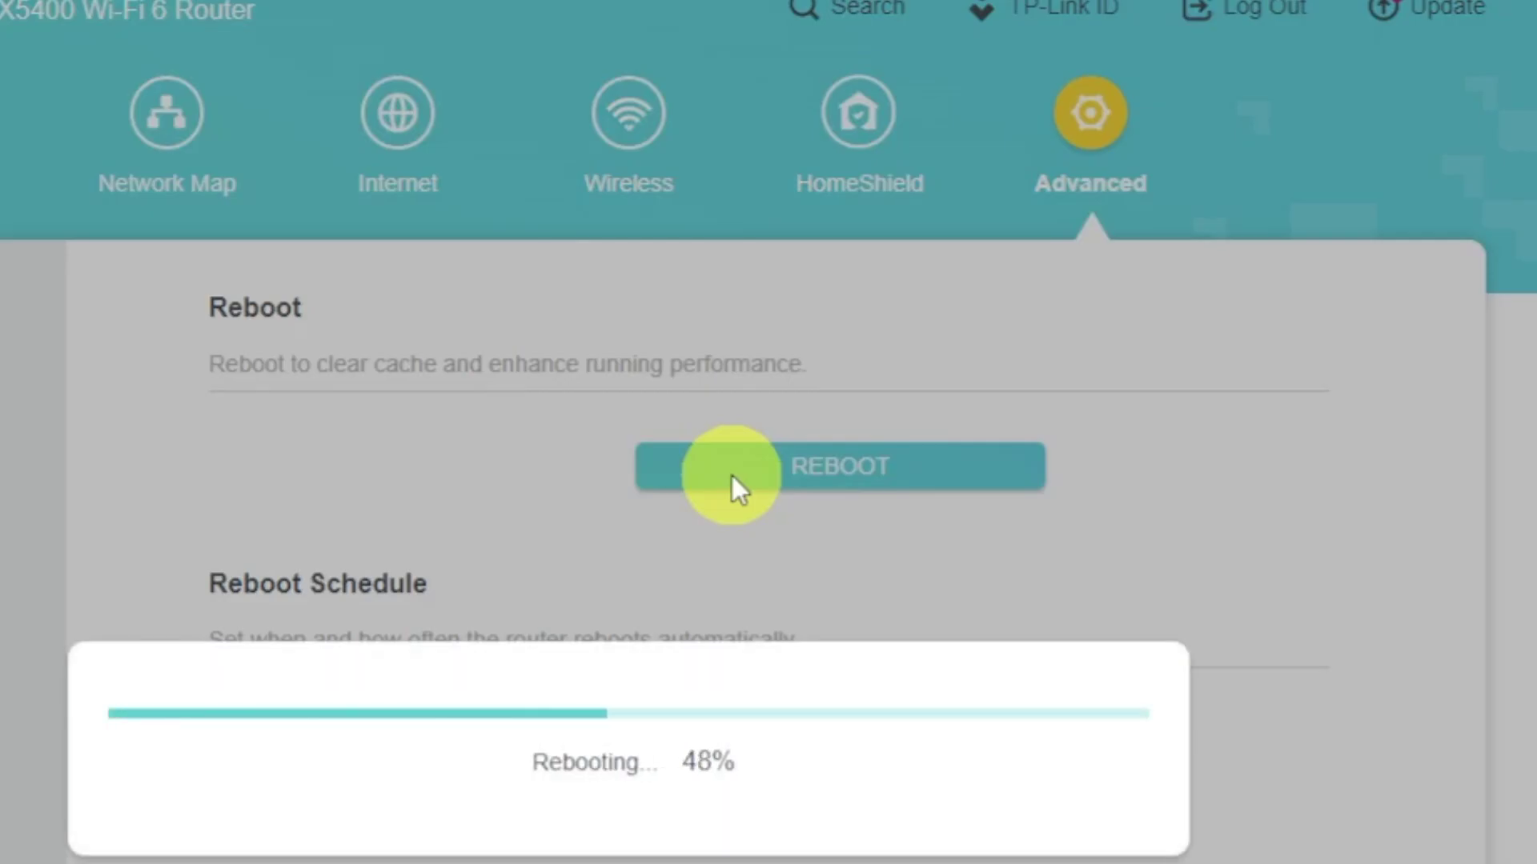